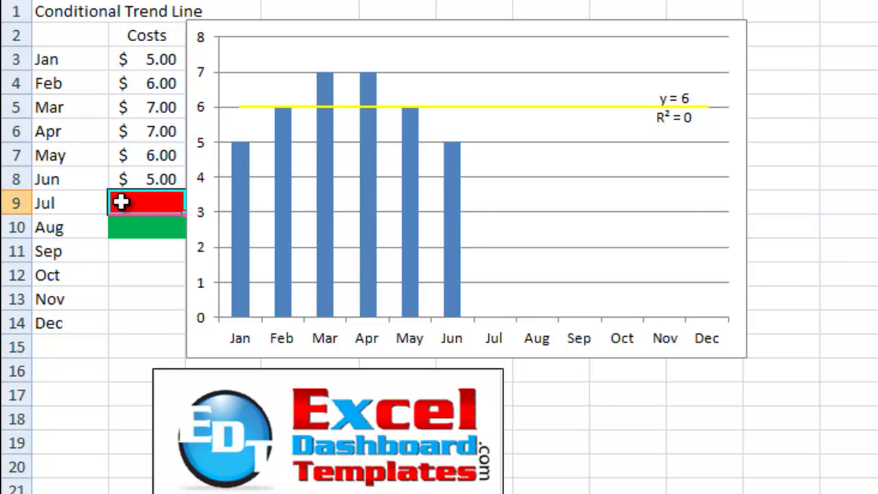
Enter 2 as July's cost in B9 and 11 as August's cost in B10
{"action": "type", "text": "2"}
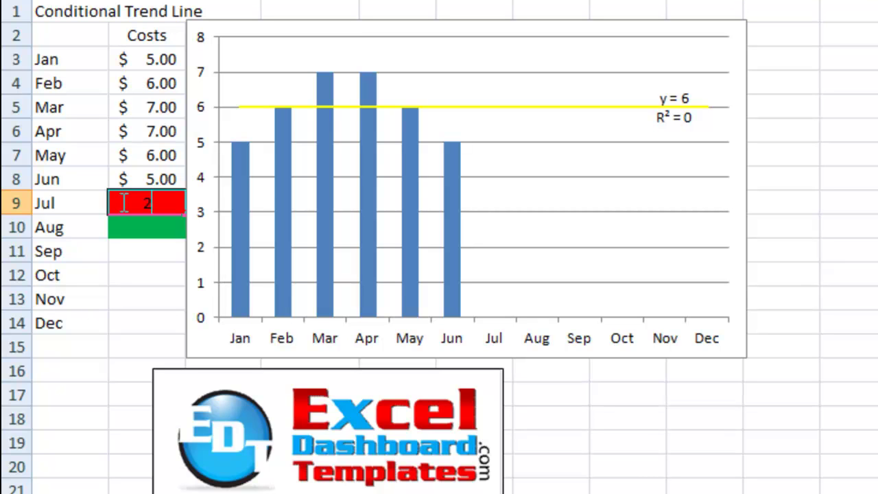
{"action": "key", "text": "Return"}
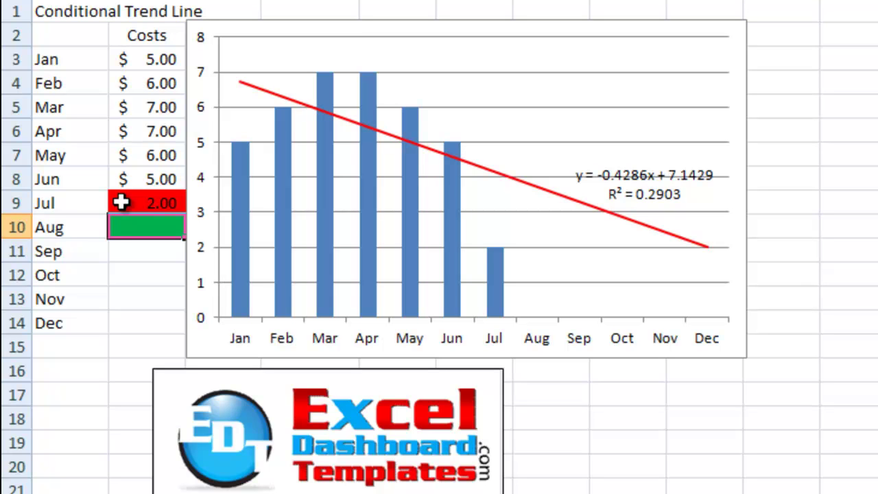
{"action": "type", "text": "11"}
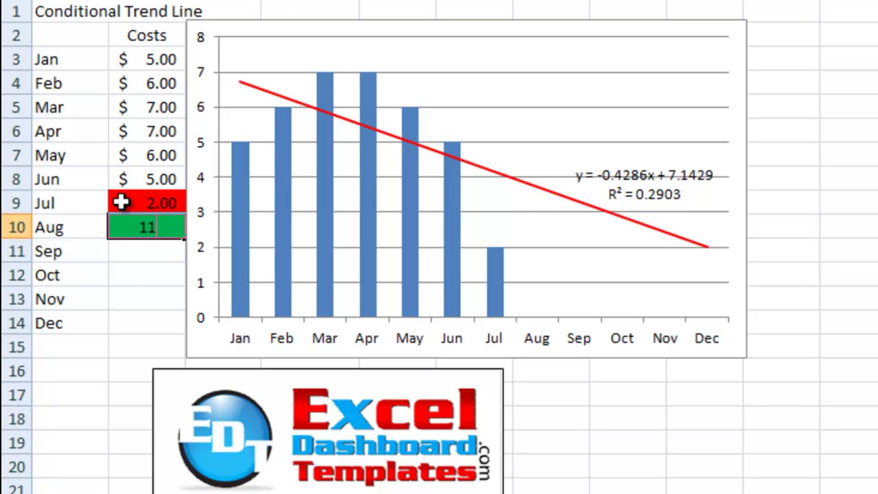
{"action": "key", "text": "Return"}
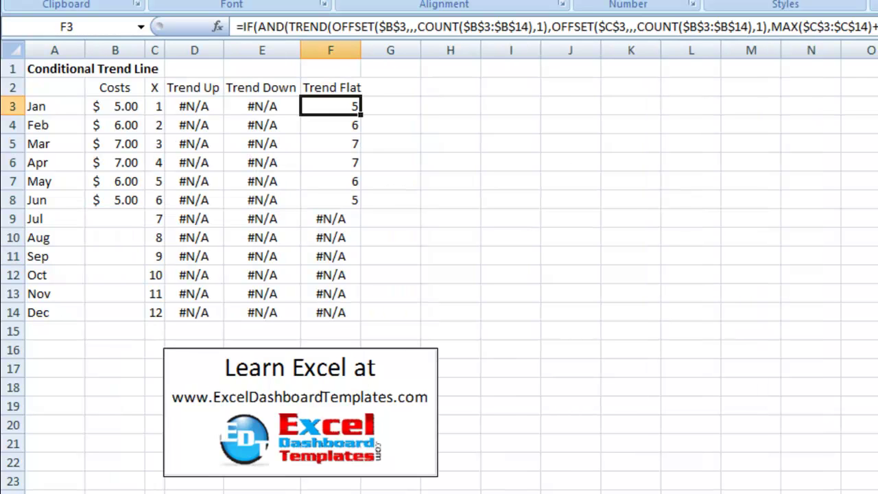
{"action": "key", "text": "ctrl+Home"}
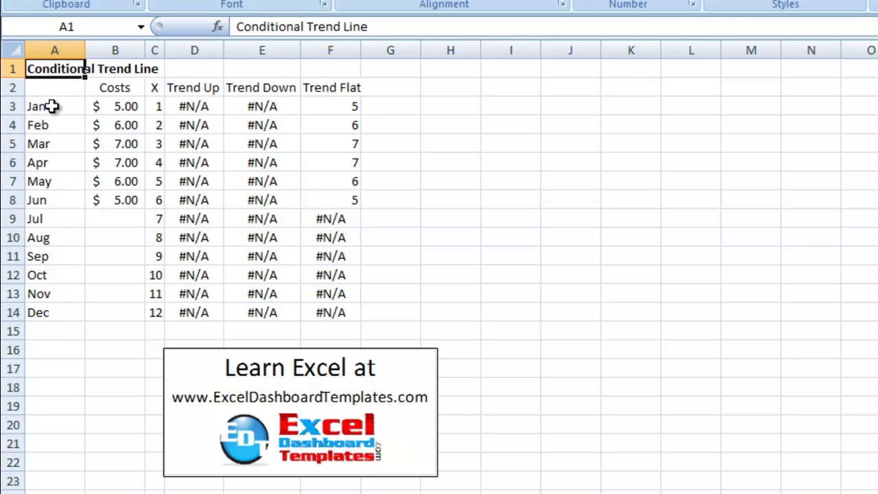
{"action": "left_click_drag", "start_coordinate": [53, 107], "coordinate": [14, 310]}
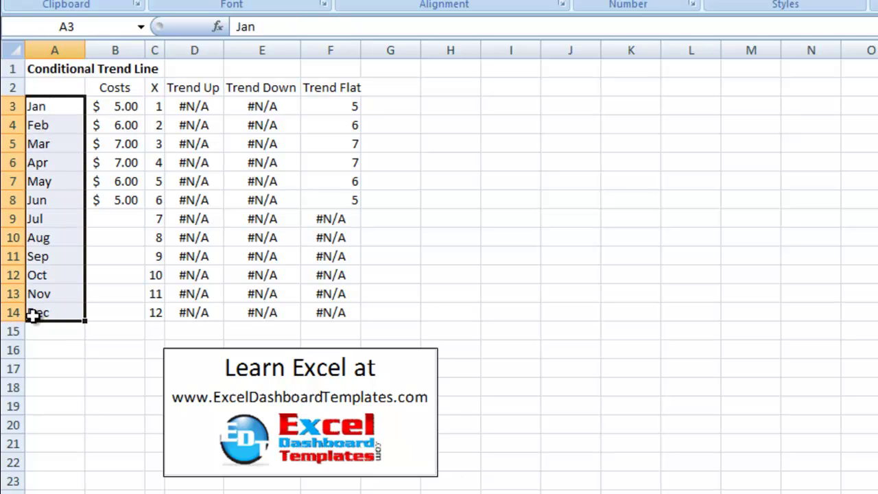
{"action": "left_click", "coordinate": [130, 106]}
{"action": "left_click_drag", "start_coordinate": [131, 106], "coordinate": [119, 308]}
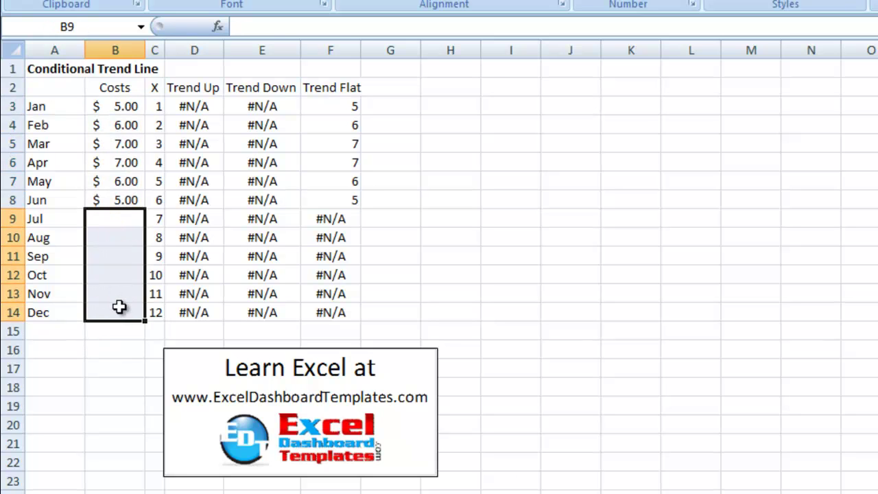
{"action": "left_click", "coordinate": [157, 85]}
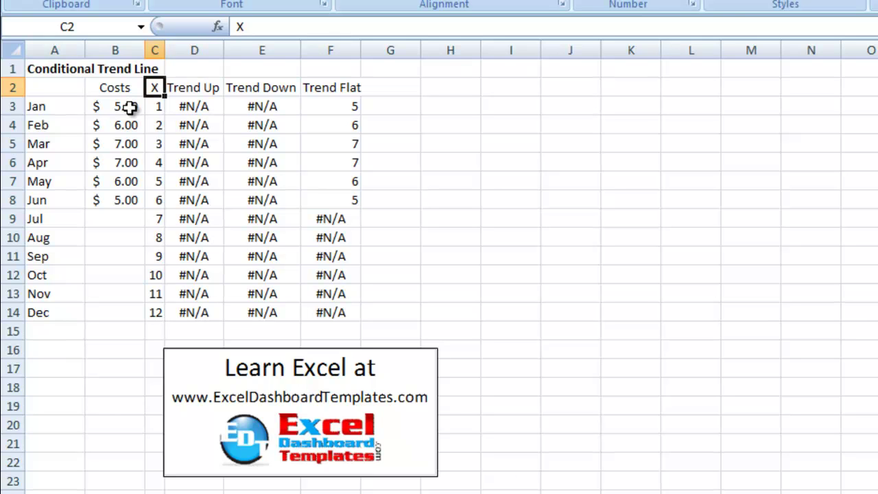
{"action": "key", "text": "Down"}
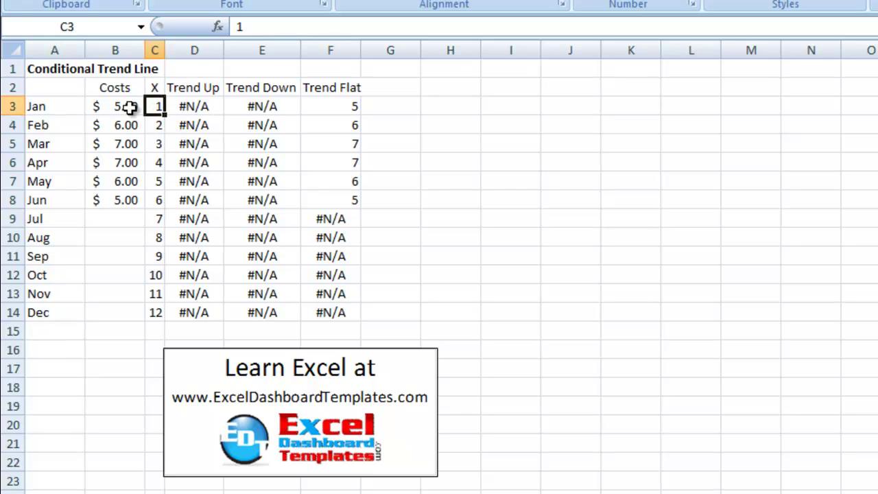
{"action": "key", "text": "Up"}
{"action": "key", "text": "Right"}
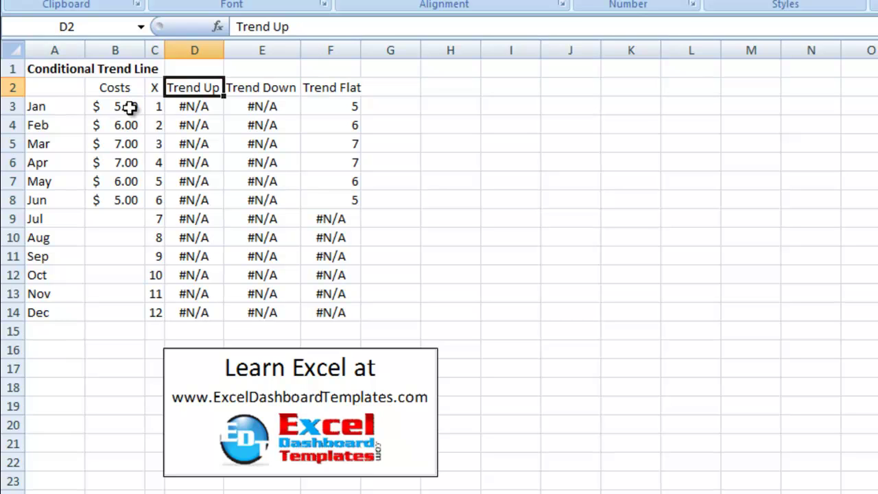
{"action": "key", "text": "Down"}
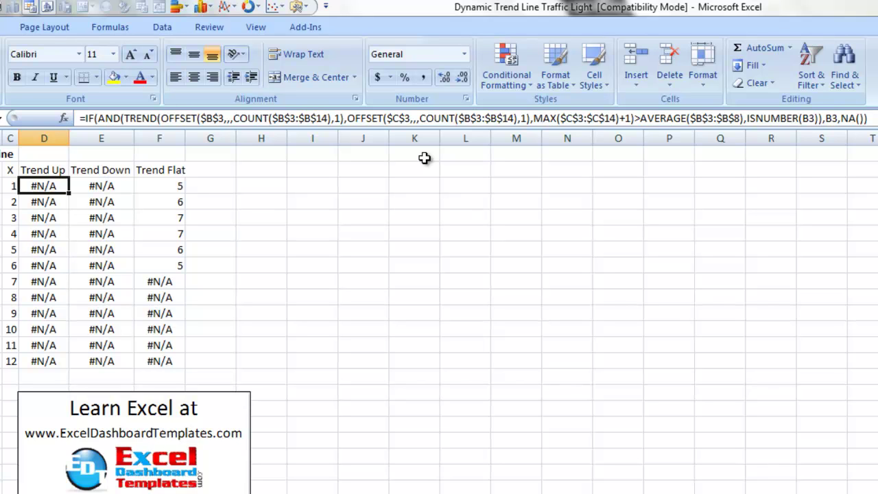
{"action": "key", "text": "Right"}
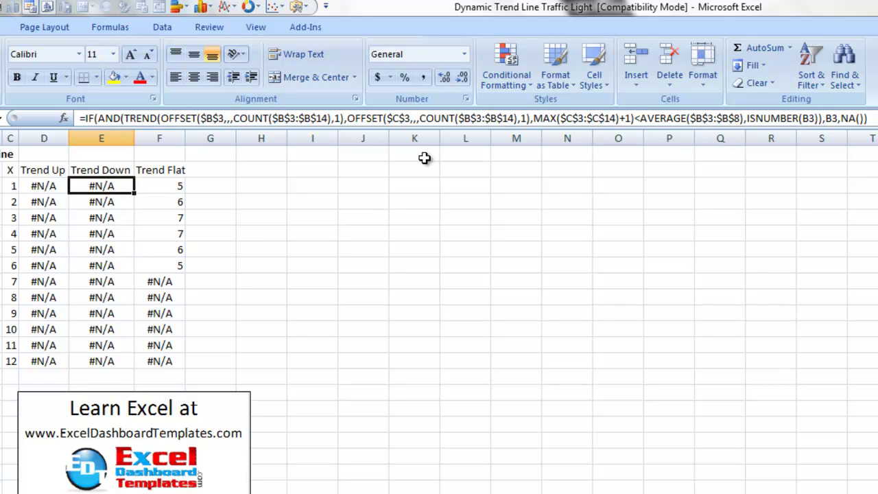
{"action": "key", "text": "Right"}
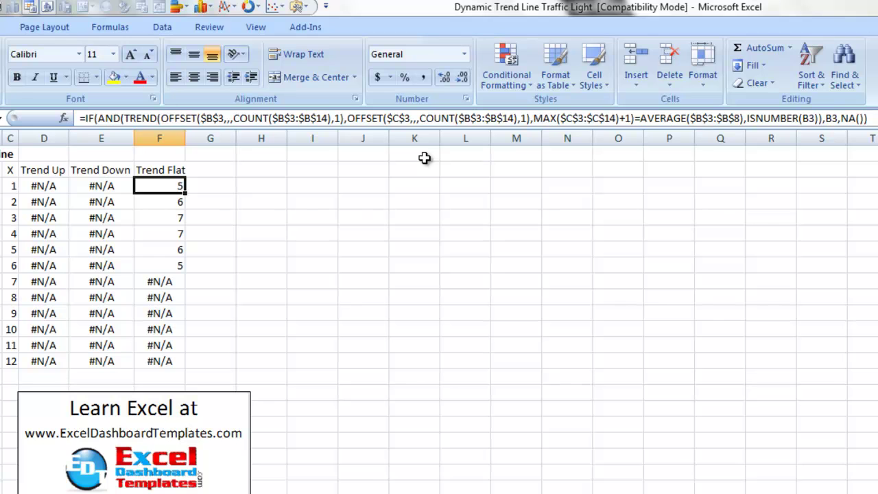
{"action": "key", "text": "Left"}
{"action": "key", "text": "Left"}
{"action": "key", "text": "Left"}
{"action": "key", "text": "Left"}
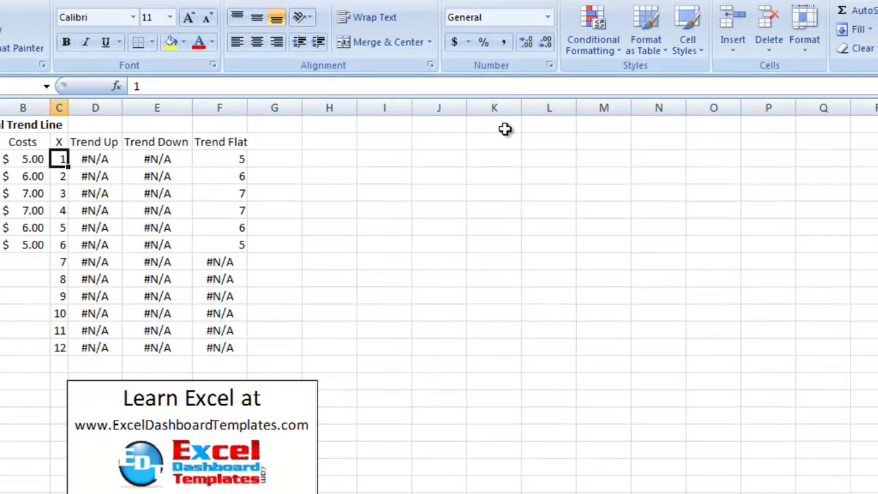
{"action": "key", "text": "Down"}
{"action": "key", "text": "Down"}
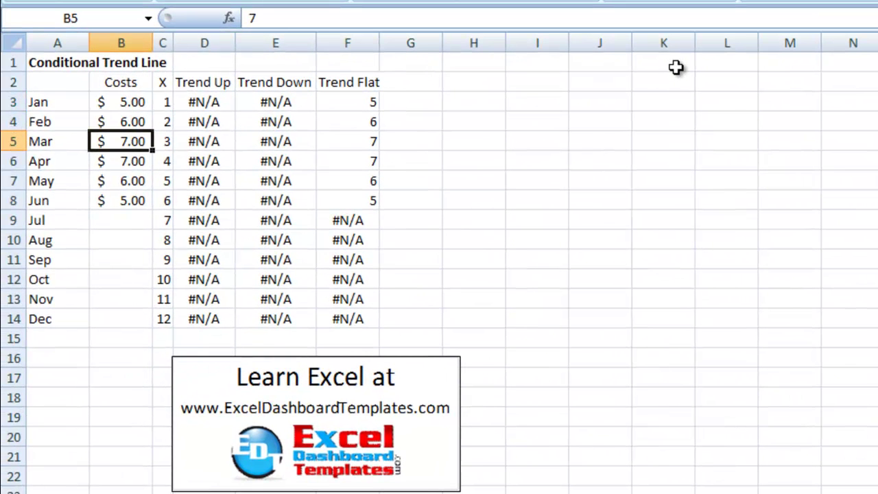
{"action": "key", "text": "Down"}
{"action": "key", "text": "Down"}
{"action": "key", "text": "Down"}
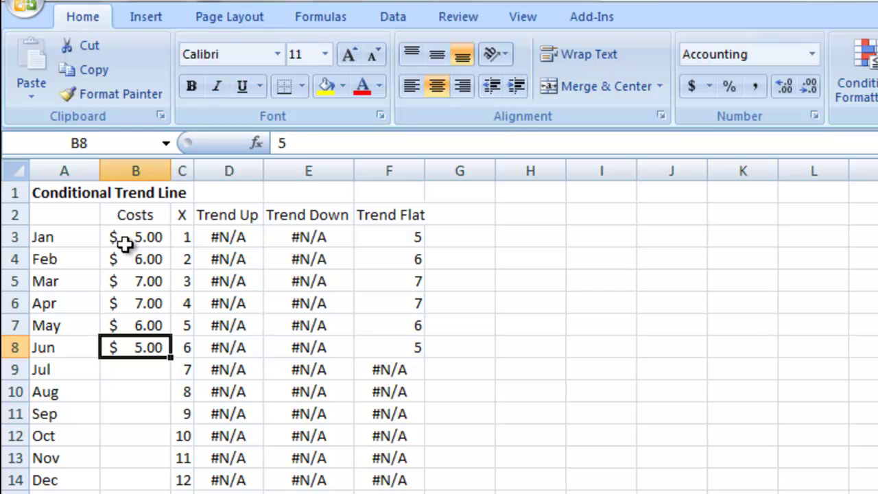
Insert a clustered column chart of A2:F14 and move it beside the table
{"action": "left_click", "coordinate": [52, 214]}
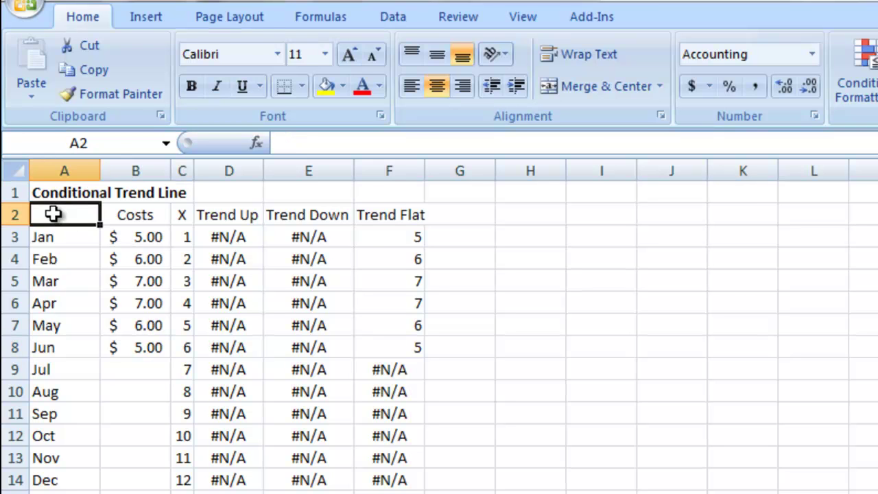
{"action": "left_click_drag", "start_coordinate": [52, 214], "coordinate": [395, 473]}
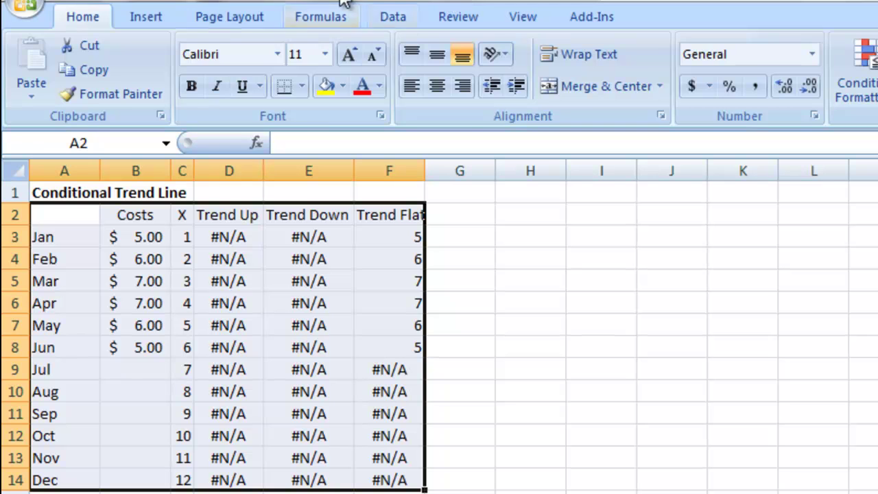
{"action": "left_click", "coordinate": [153, 15]}
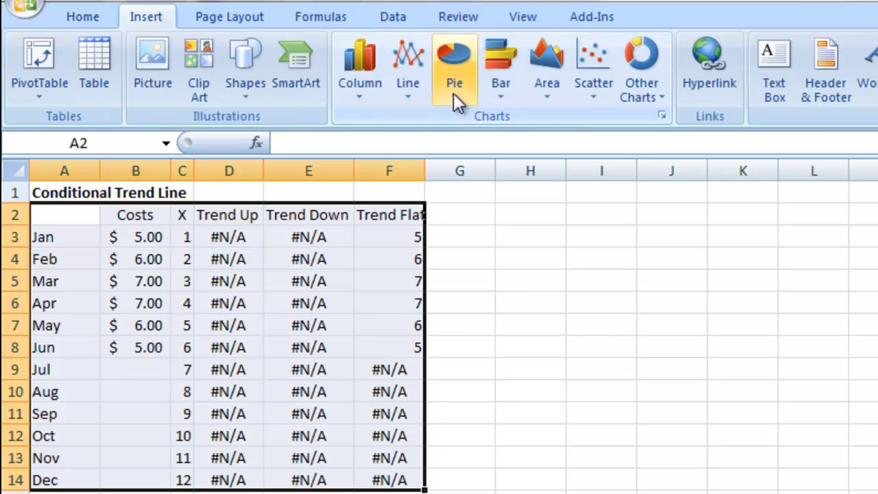
{"action": "left_click", "coordinate": [372, 88]}
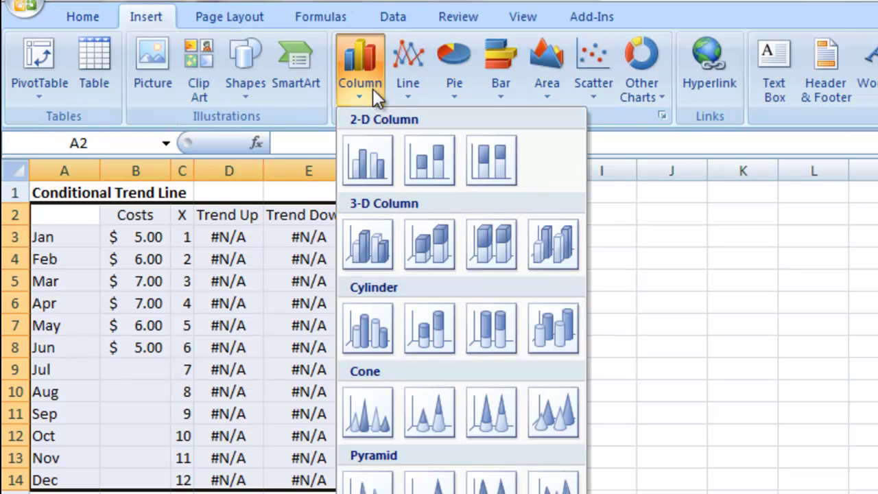
{"action": "left_click", "coordinate": [376, 163]}
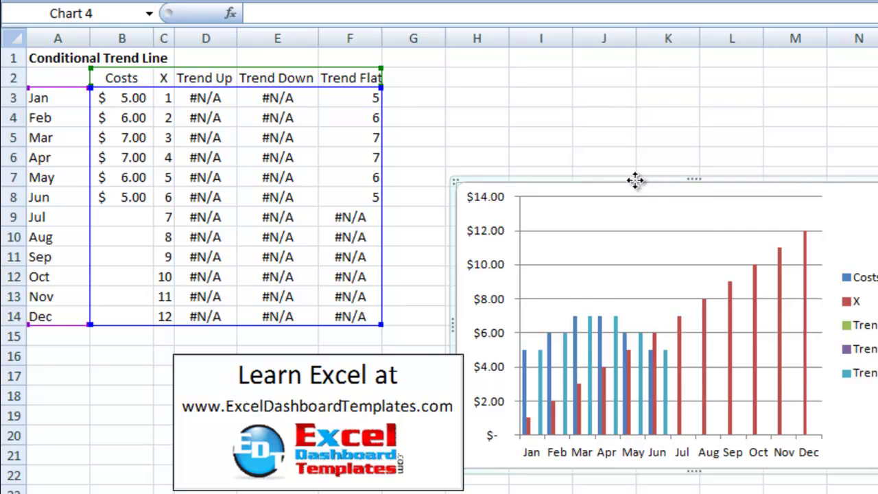
{"action": "left_click_drag", "start_coordinate": [633, 181], "coordinate": [572, 55]}
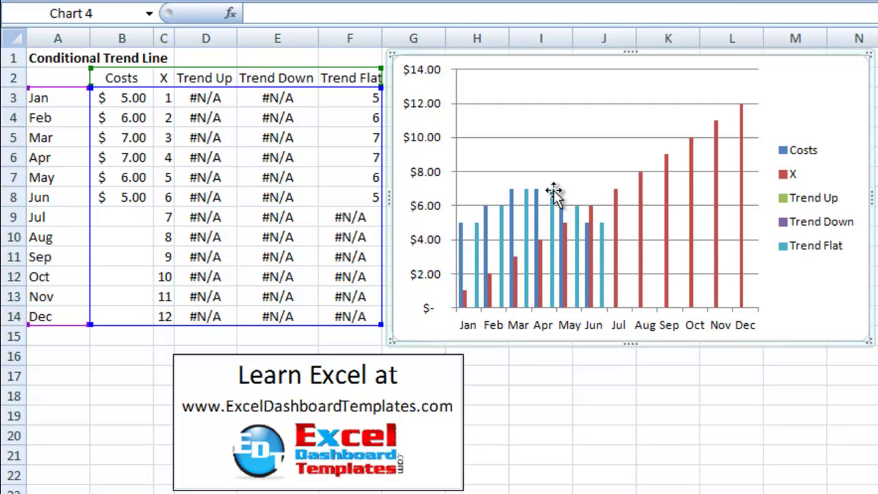
Delete the Costs series and then the X series from the chart
{"action": "left_click", "coordinate": [510, 202]}
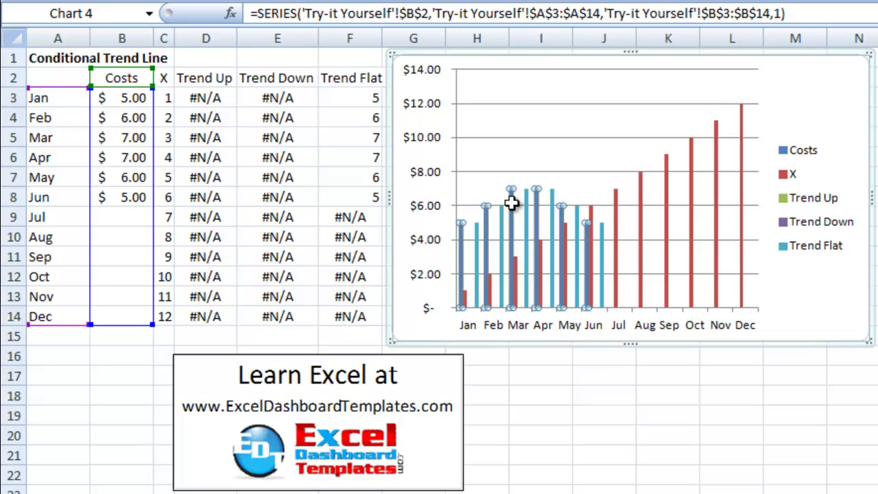
{"action": "key", "text": "Delete"}
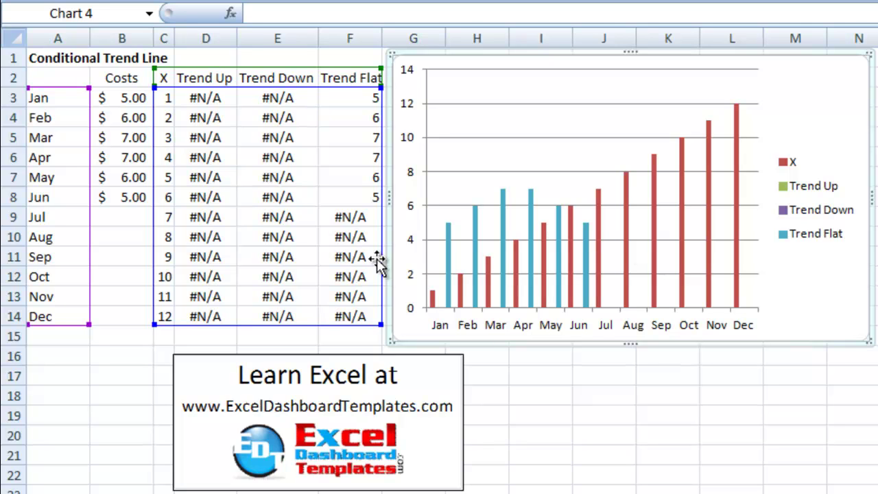
{"action": "mouse_move", "coordinate": [656, 223]}
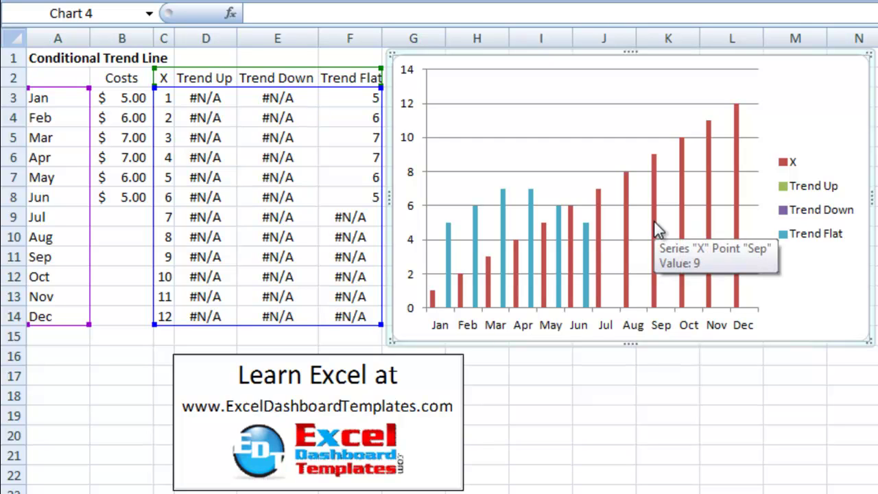
{"action": "left_click", "coordinate": [655, 222]}
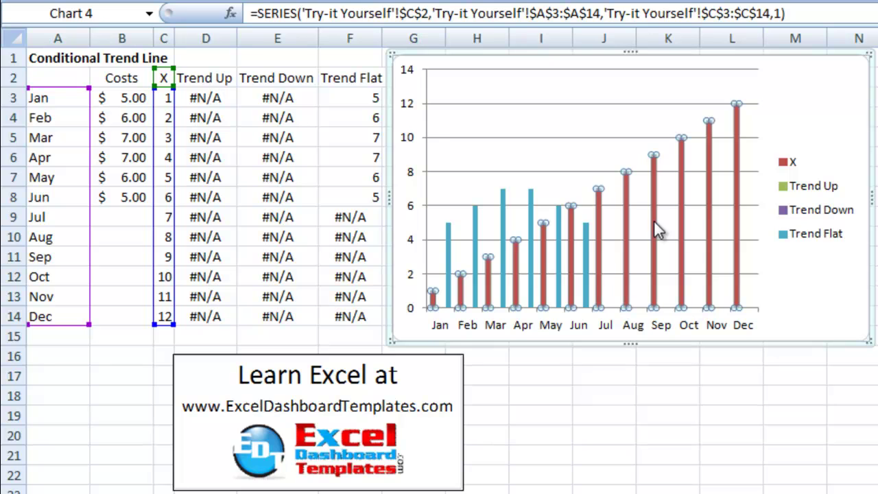
{"action": "key", "text": "Delete"}
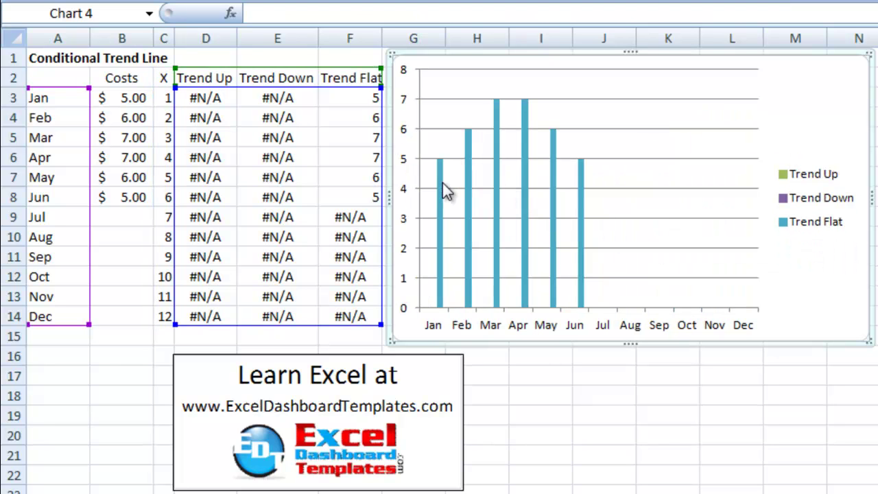
{"action": "mouse_move", "coordinate": [445, 190]}
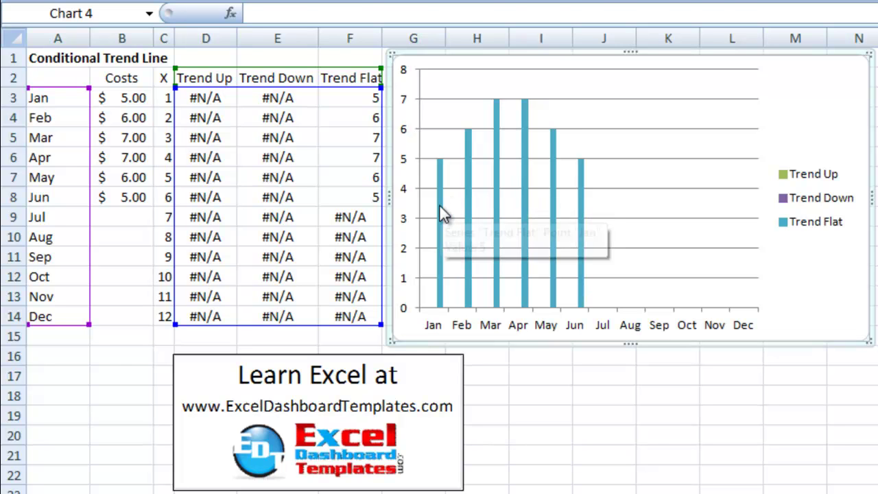
Add a linear trendline to Trend Flat, displaying its equation y = 6 and R² = 0
{"action": "left_click", "coordinate": [441, 210]}
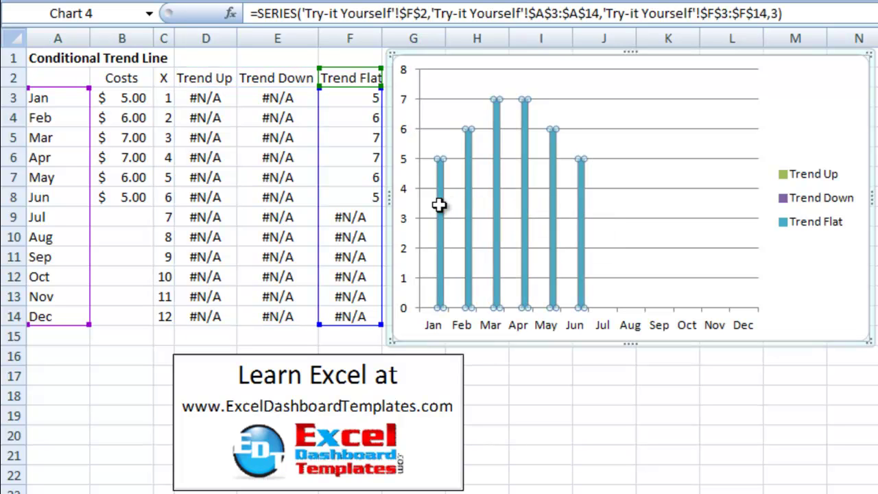
{"action": "right_click", "coordinate": [441, 210]}
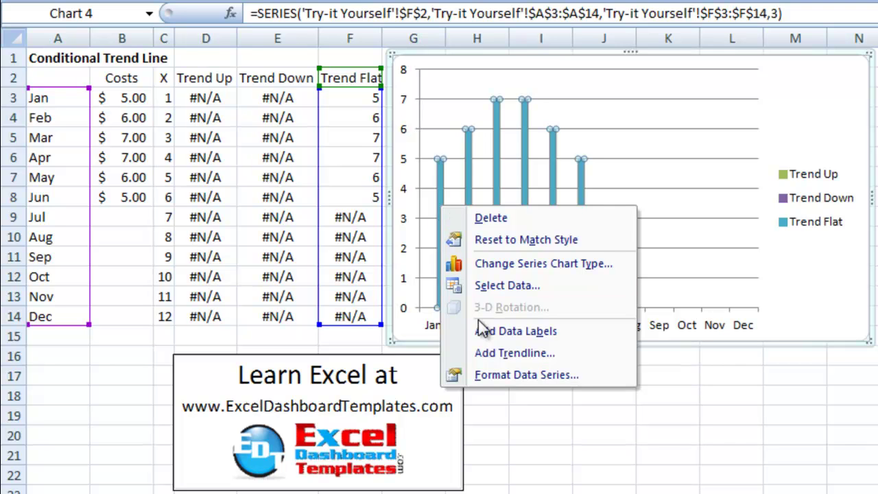
{"action": "left_click", "coordinate": [543, 354]}
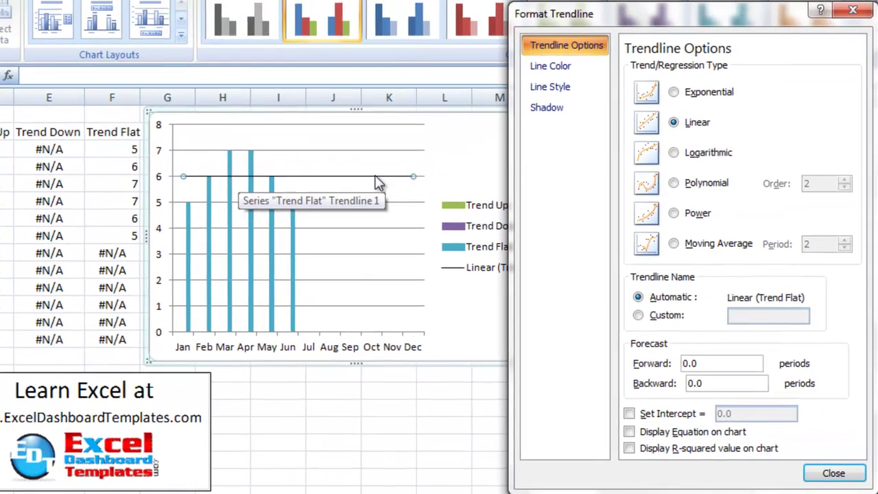
{"action": "left_click_drag", "start_coordinate": [692, 14], "coordinate": [625, 12]}
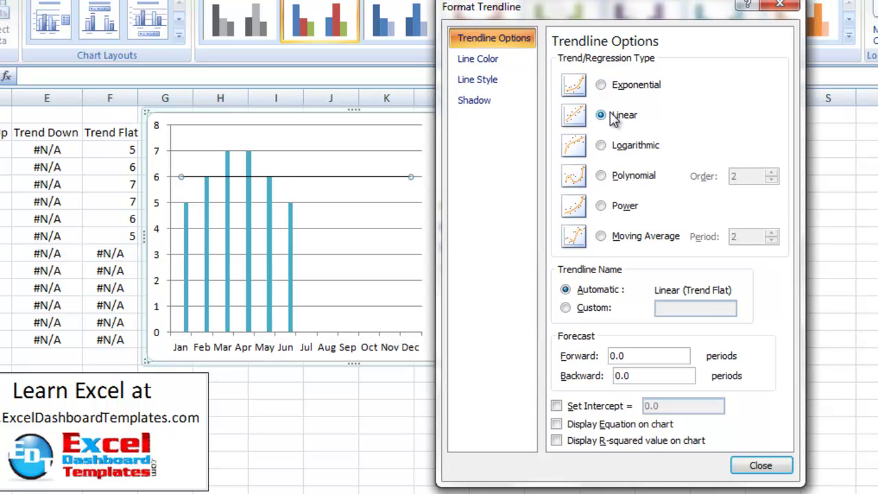
{"action": "left_click", "coordinate": [572, 431]}
{"action": "left_click", "coordinate": [571, 441]}
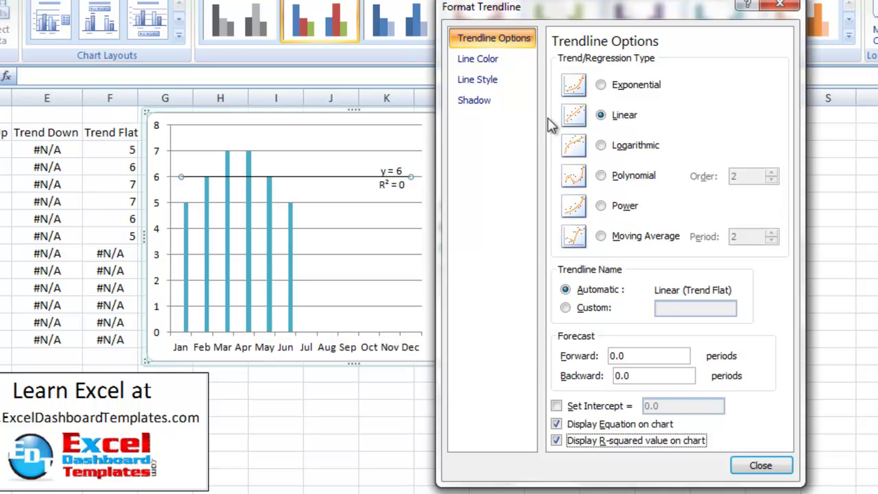
Format the Trend Flat trendline as a solid yellow line, 3 pt wide
{"action": "left_click", "coordinate": [494, 62]}
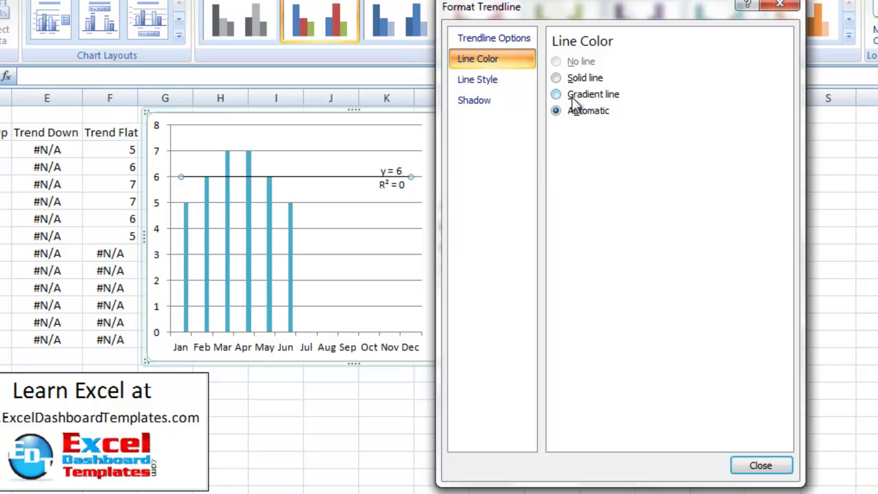
{"action": "left_click", "coordinate": [580, 81]}
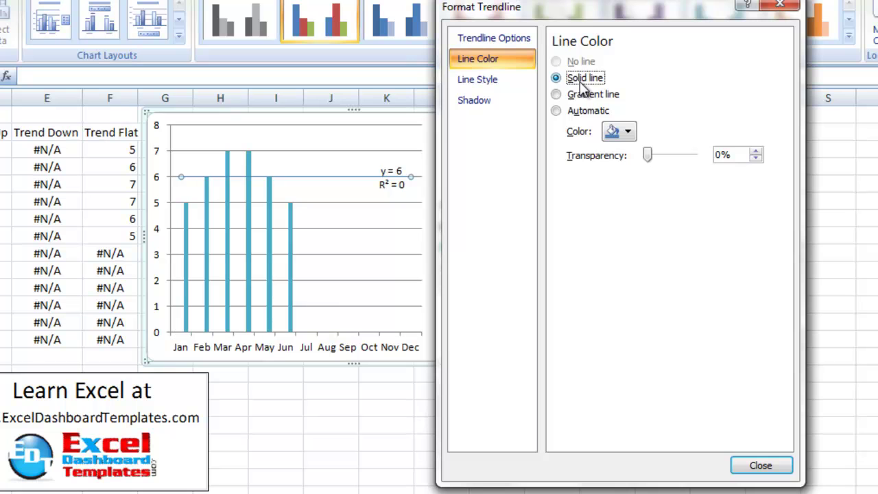
{"action": "left_click", "coordinate": [630, 132]}
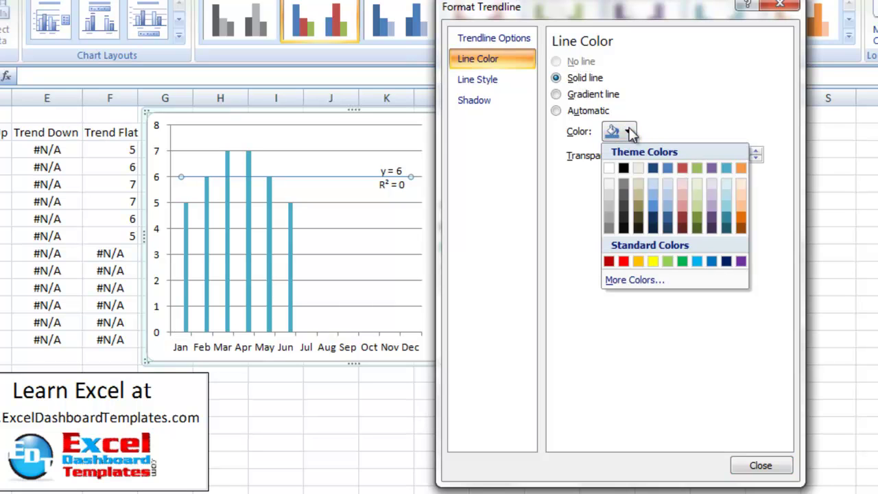
{"action": "left_click", "coordinate": [654, 262]}
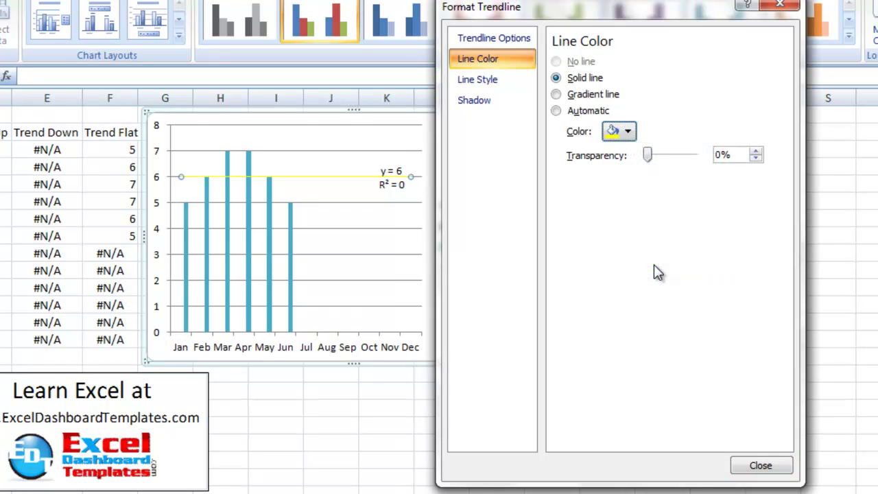
{"action": "left_click", "coordinate": [479, 85]}
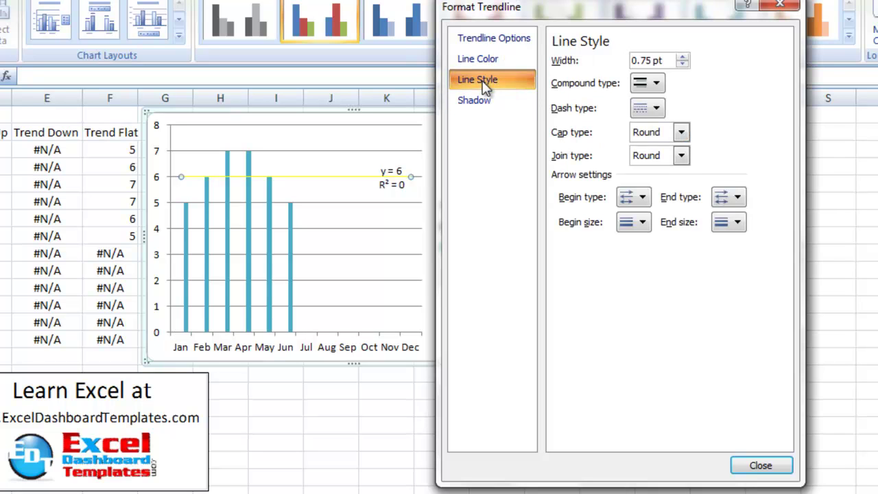
{"action": "left_click_drag", "start_coordinate": [653, 60], "coordinate": [554, 52]}
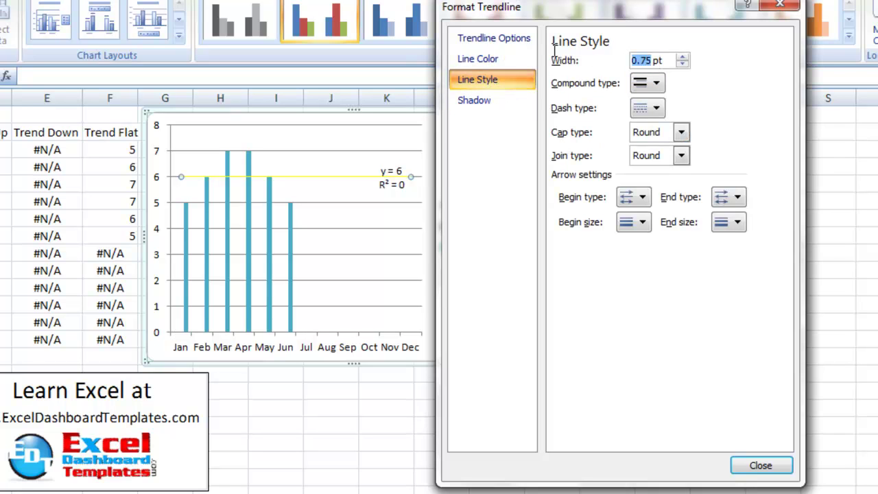
{"action": "type", "text": "3"}
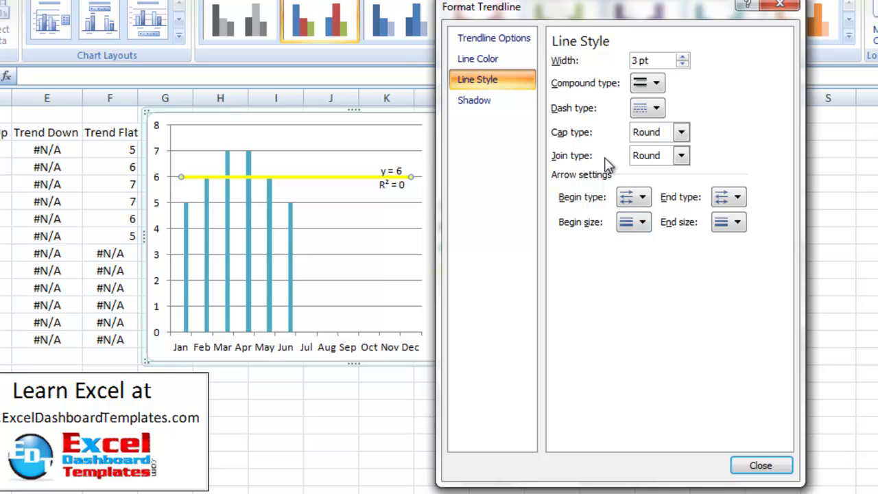
{"action": "left_click", "coordinate": [501, 100]}
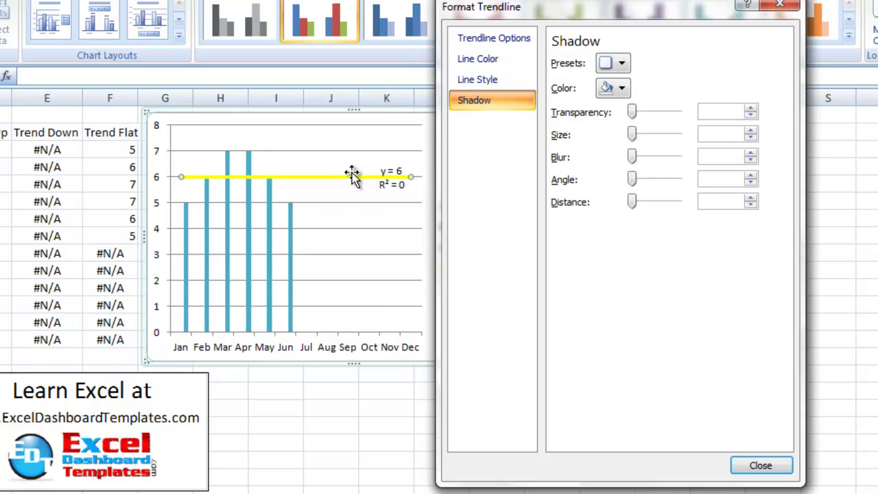
{"action": "left_click", "coordinate": [760, 465]}
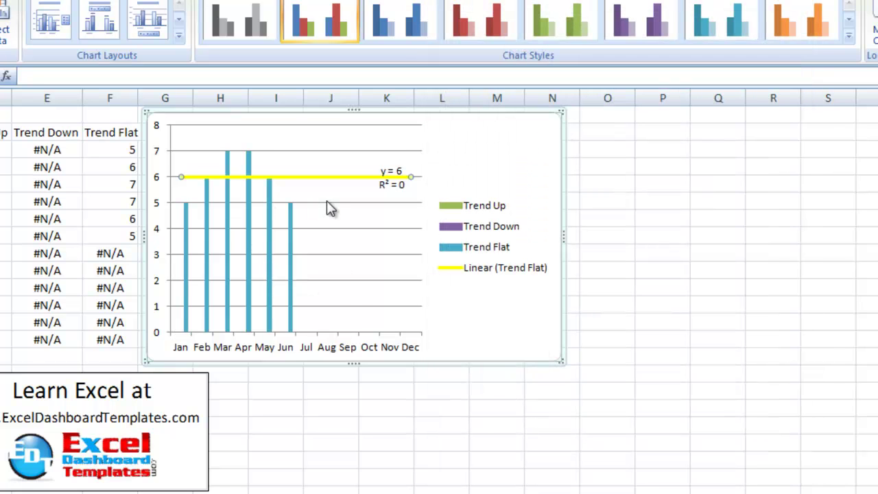
Set the Trend Flat series overlap to 100% in Format Data Series
{"action": "left_click", "coordinate": [228, 229]}
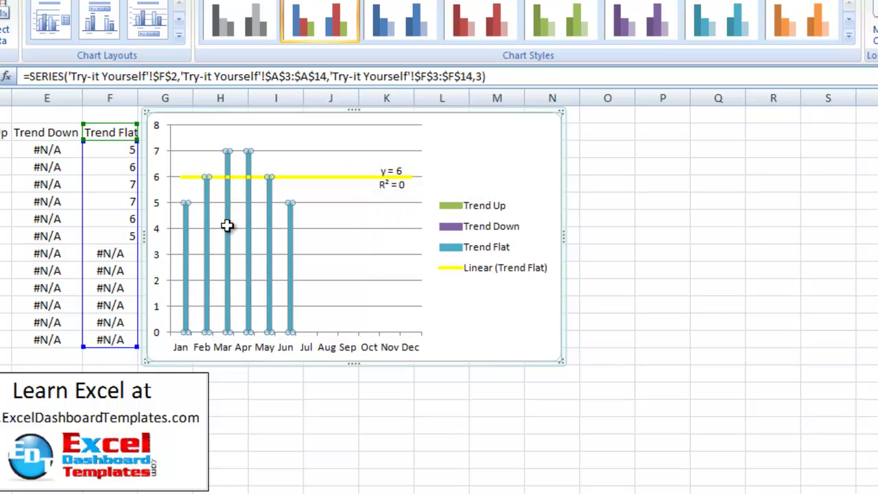
{"action": "right_click", "coordinate": [228, 229]}
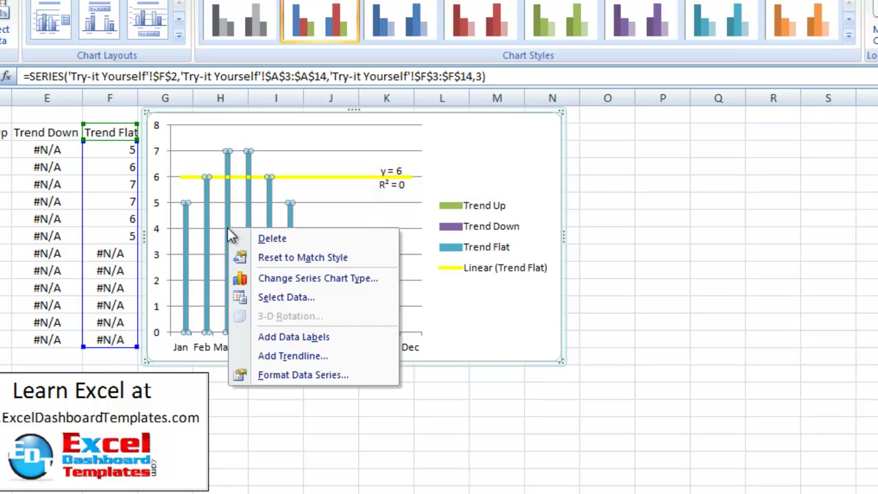
{"action": "left_click", "coordinate": [271, 376]}
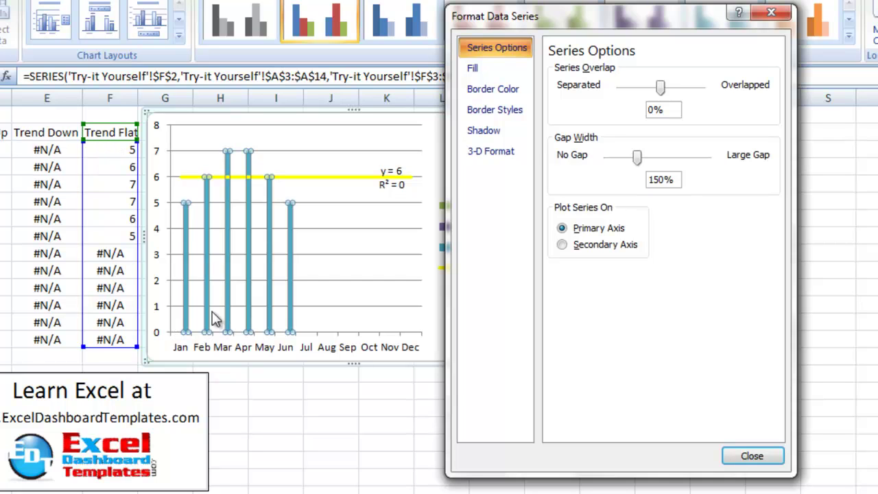
{"action": "mouse_move", "coordinate": [226, 327]}
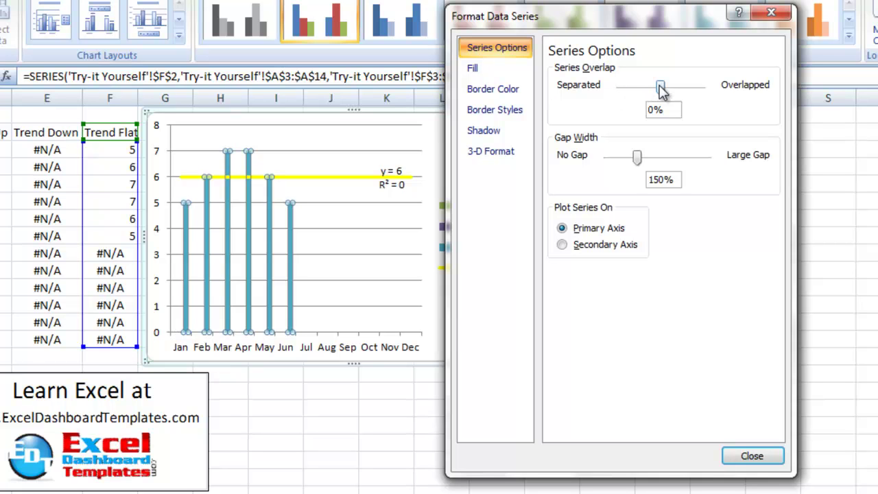
{"action": "left_click_drag", "start_coordinate": [660, 92], "coordinate": [717, 94]}
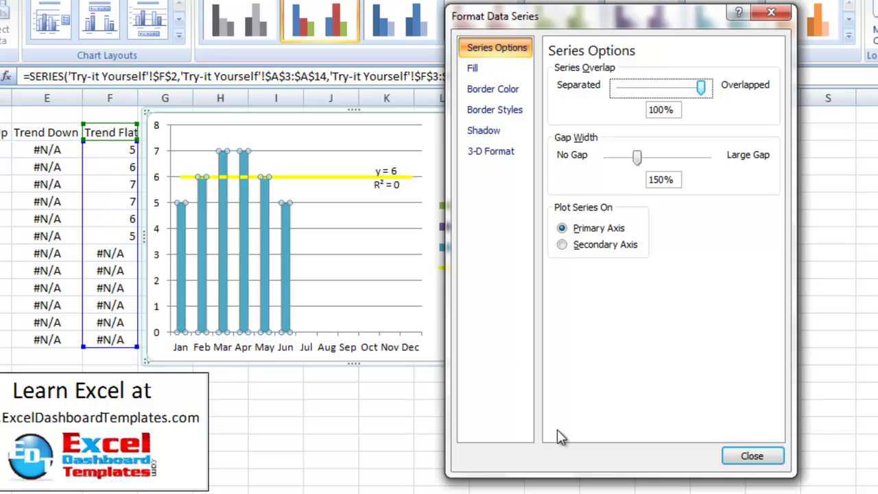
{"action": "left_click", "coordinate": [752, 457]}
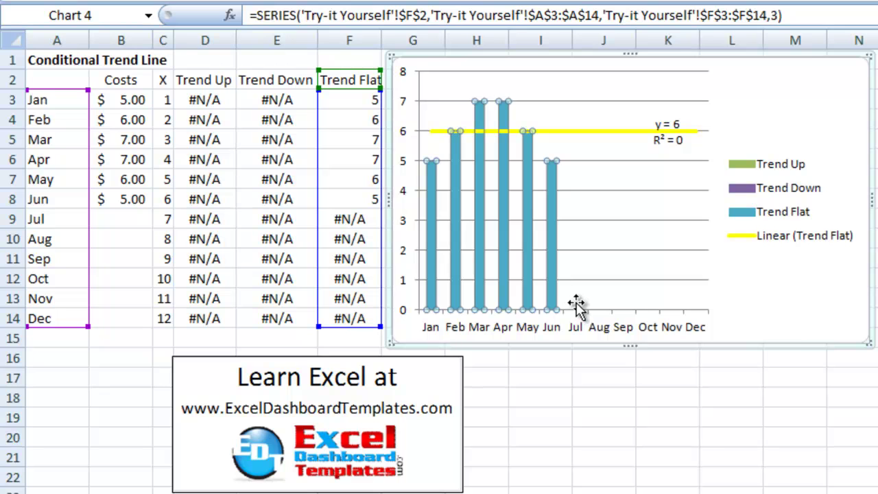
Enter 2 as July's cost in B9
{"action": "left_click", "coordinate": [131, 219]}
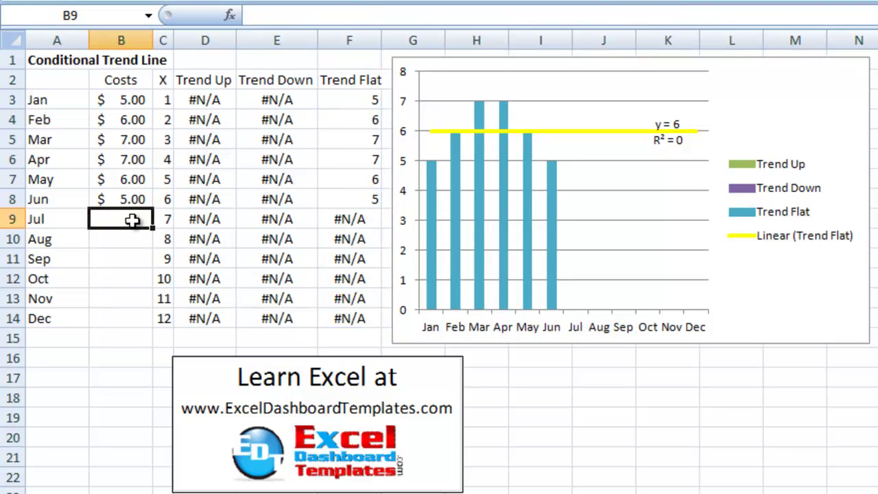
{"action": "type", "text": "2"}
{"action": "key", "text": "Return"}
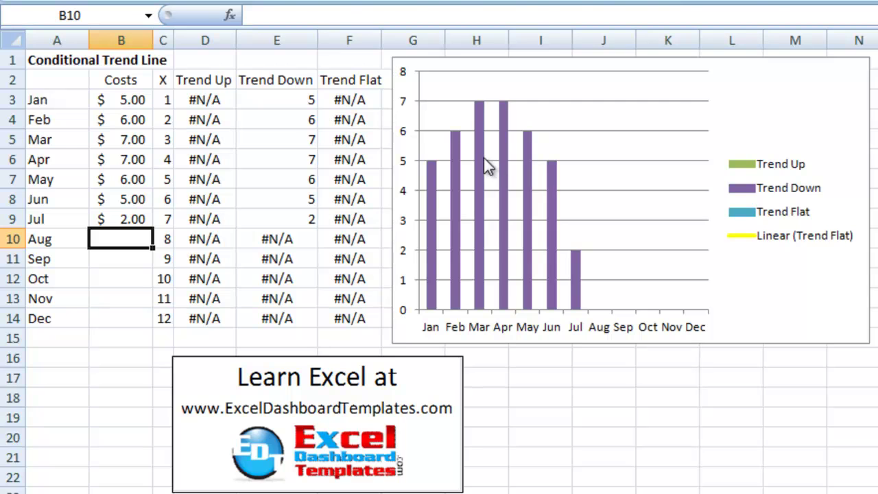
Give the Trend Down bars a solid blue fill
{"action": "left_click", "coordinate": [504, 175]}
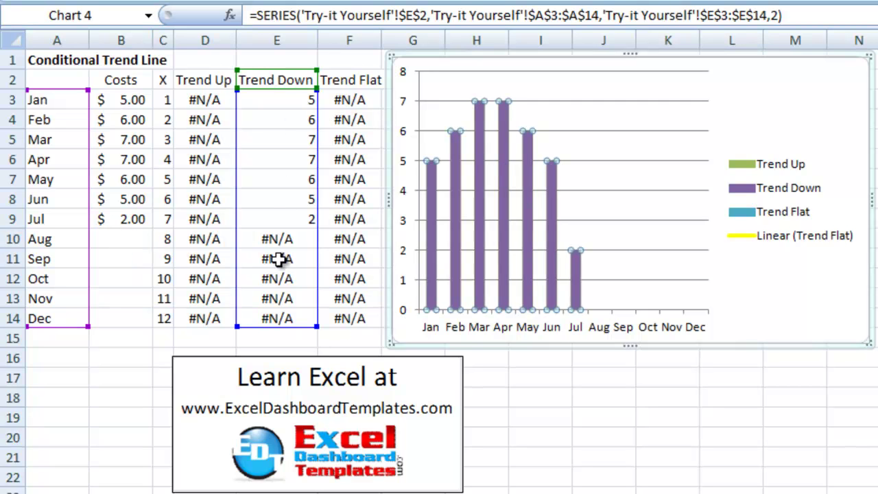
{"action": "right_click", "coordinate": [480, 209]}
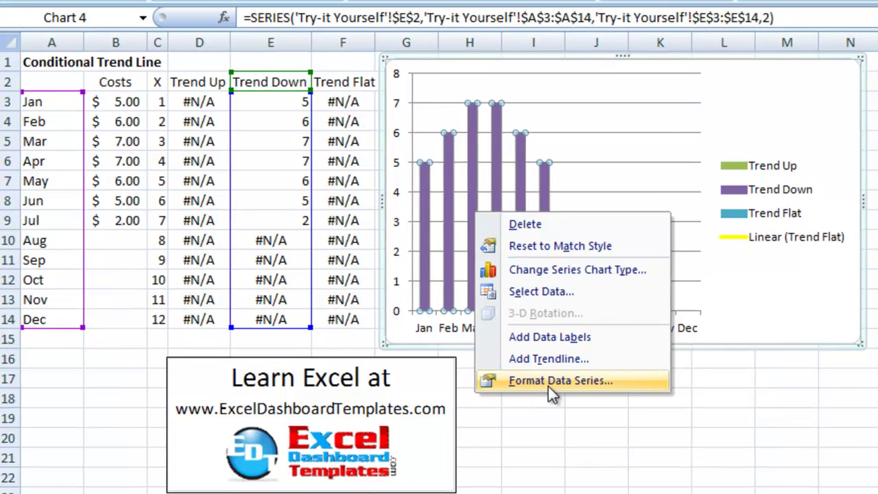
{"action": "left_click", "coordinate": [549, 381]}
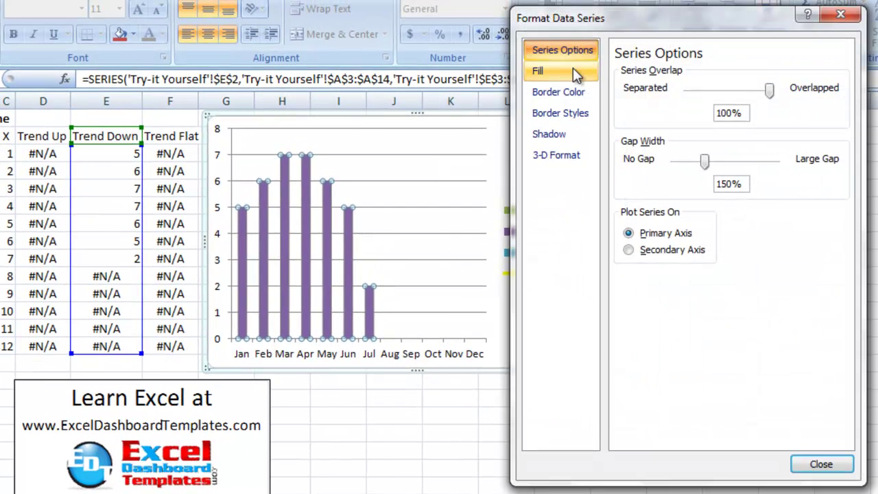
{"action": "left_click", "coordinate": [577, 72]}
{"action": "left_click", "coordinate": [619, 91]}
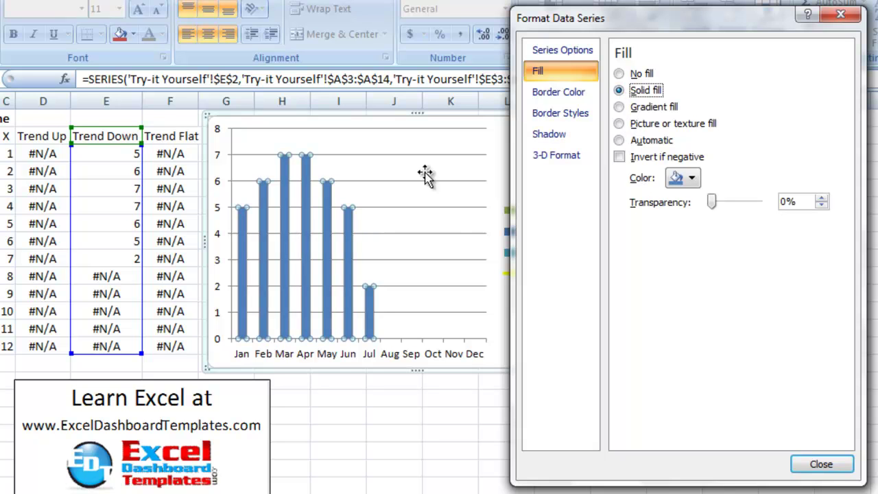
Add a solid red 3 pt linear trendline to the Trend Down series
{"action": "right_click", "coordinate": [288, 237]}
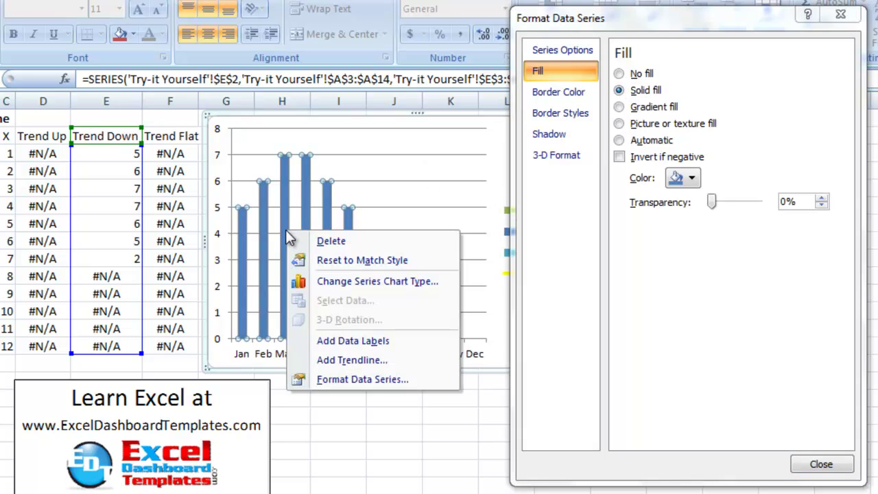
{"action": "left_click", "coordinate": [331, 359]}
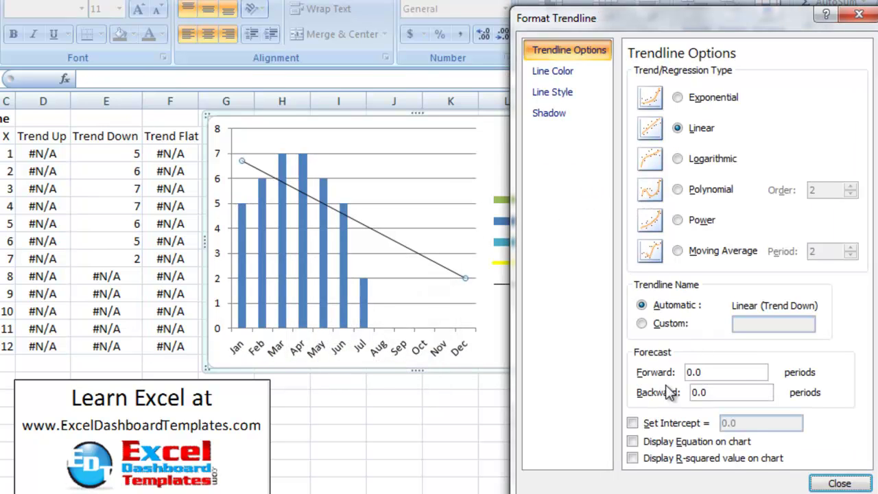
{"action": "left_click", "coordinate": [597, 80]}
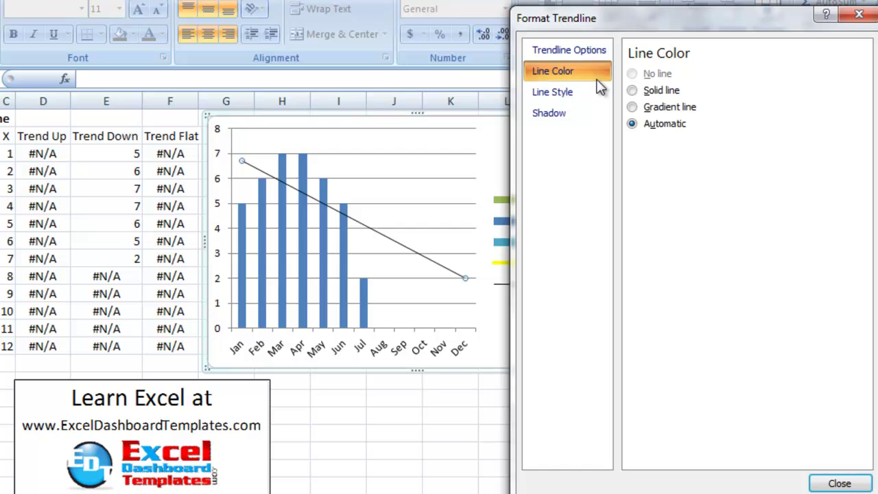
{"action": "left_click", "coordinate": [649, 90]}
{"action": "left_click", "coordinate": [692, 144]}
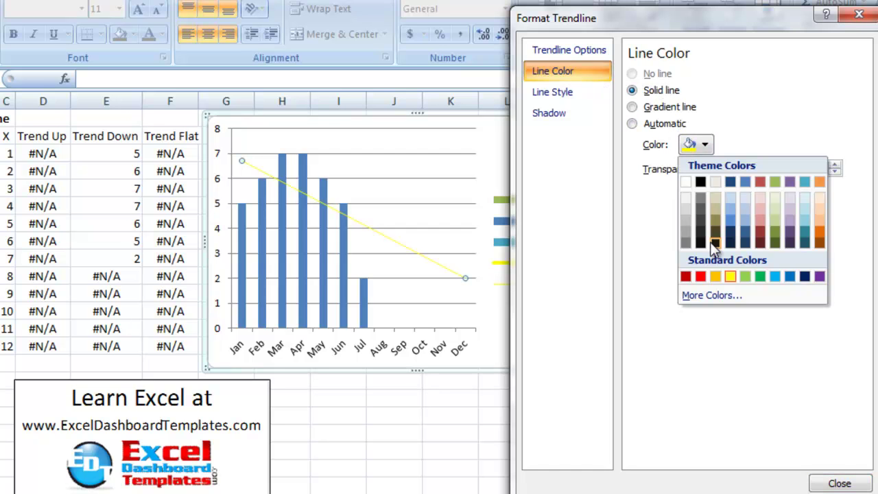
{"action": "left_click", "coordinate": [700, 277]}
{"action": "left_click", "coordinate": [580, 92]}
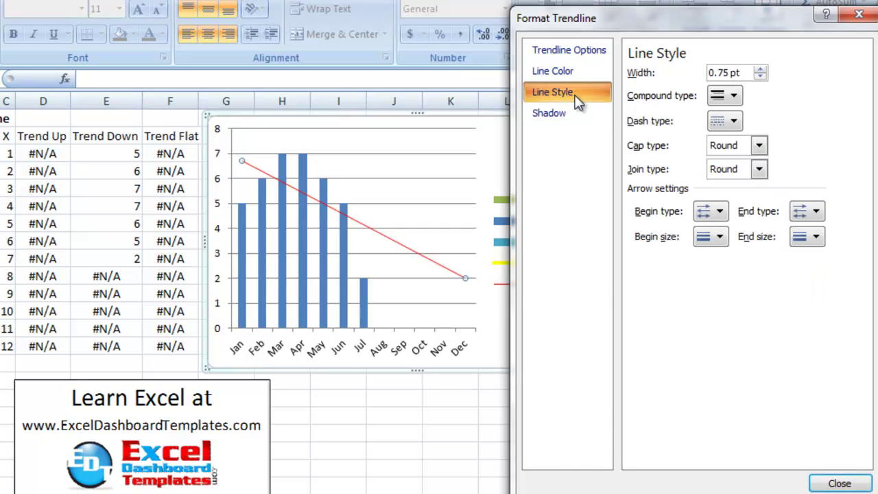
{"action": "double_click", "coordinate": [725, 73]}
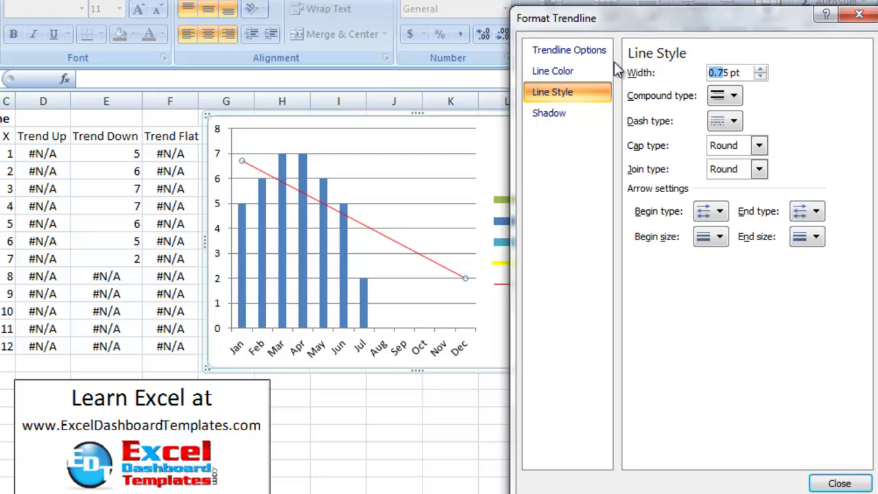
{"action": "type", "text": "13"}
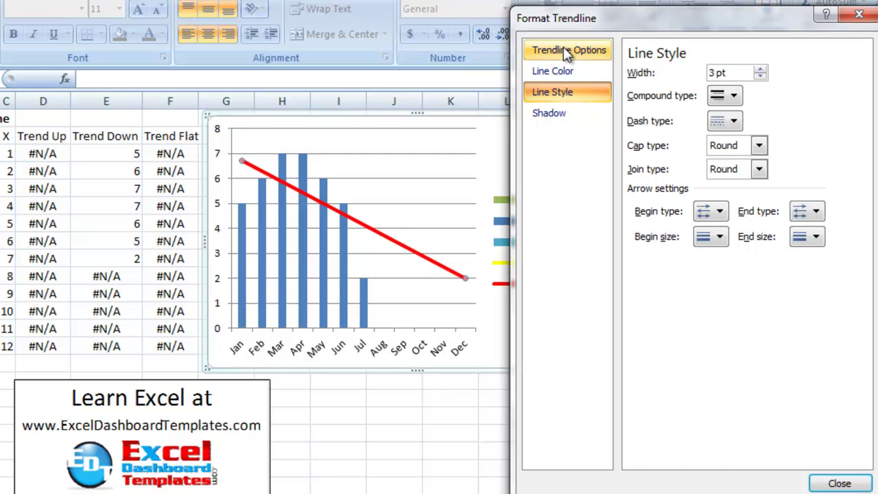
Show the trendline's equation y = -0.4286x + 7.1429 and R² = 0.2903 on the chart
{"action": "left_click", "coordinate": [563, 48]}
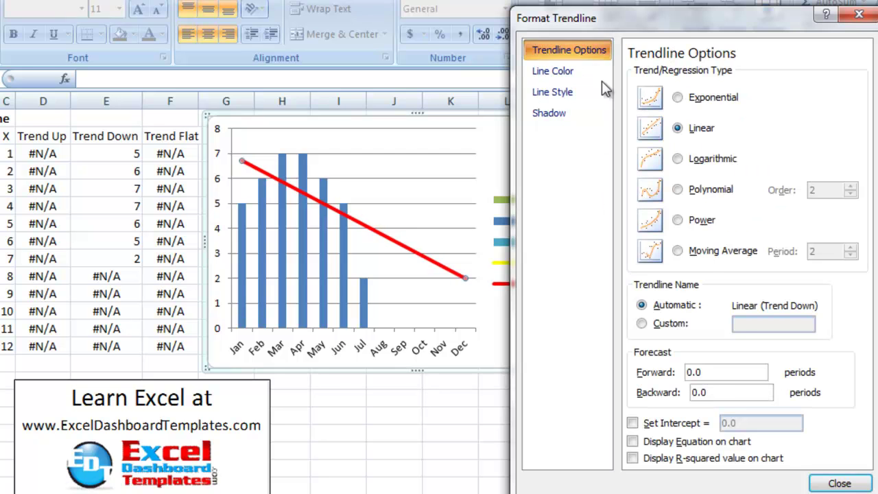
{"action": "left_click", "coordinate": [682, 446]}
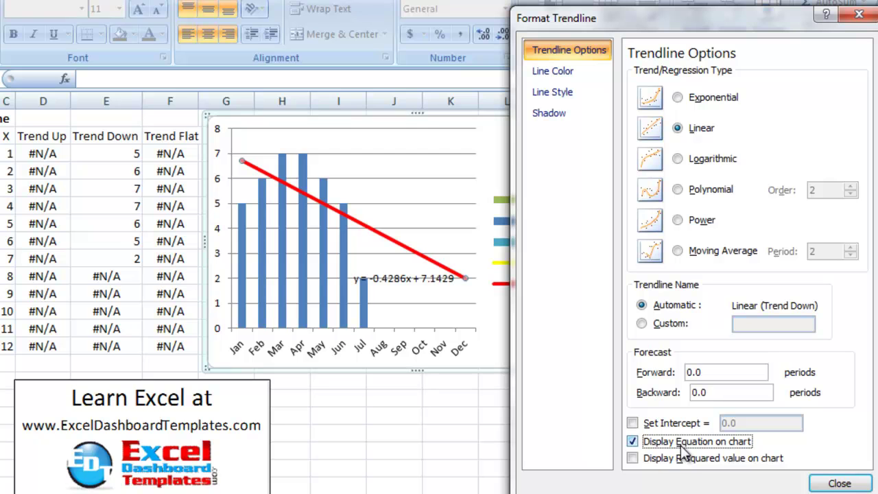
{"action": "left_click", "coordinate": [731, 462]}
{"action": "left_click", "coordinate": [839, 483]}
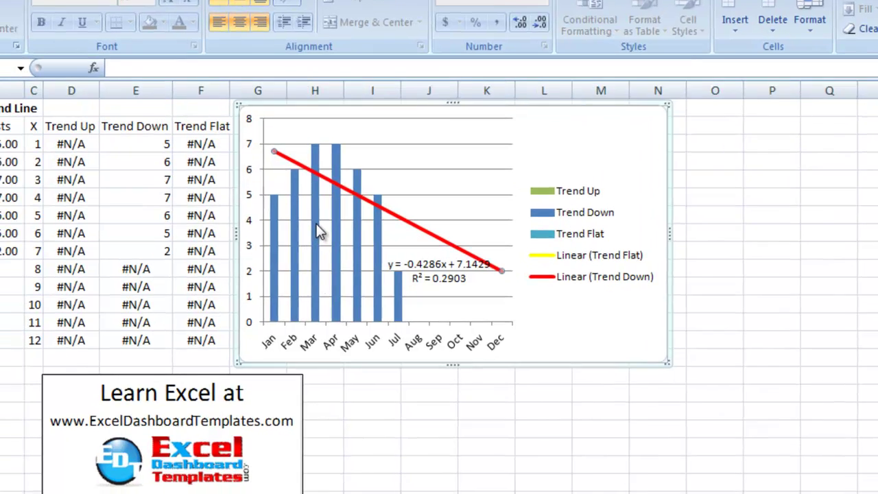
{"action": "double_click", "coordinate": [287, 238]}
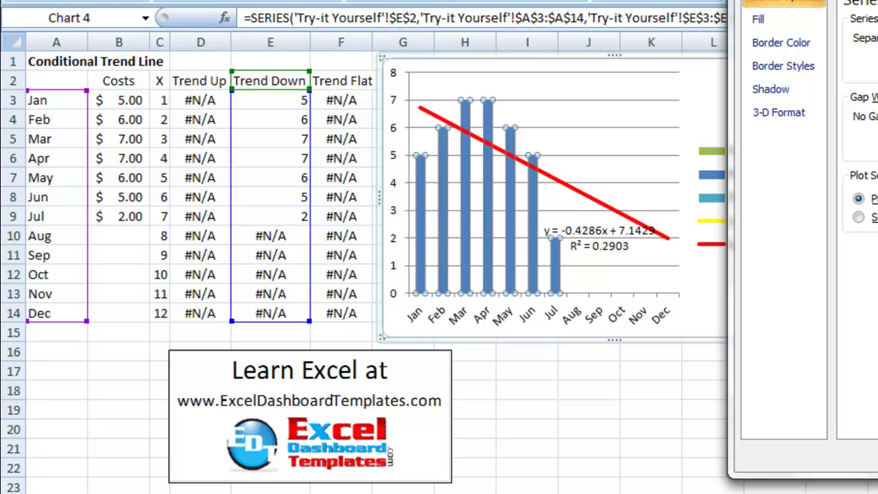
Change July's cost in B9 to 11
{"action": "key", "text": "Escape"}
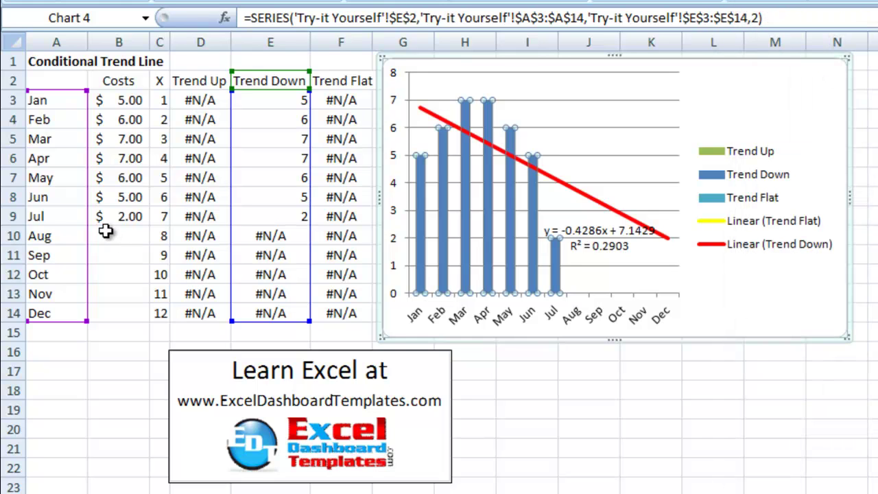
{"action": "left_click", "coordinate": [120, 215]}
{"action": "type", "text": "11"}
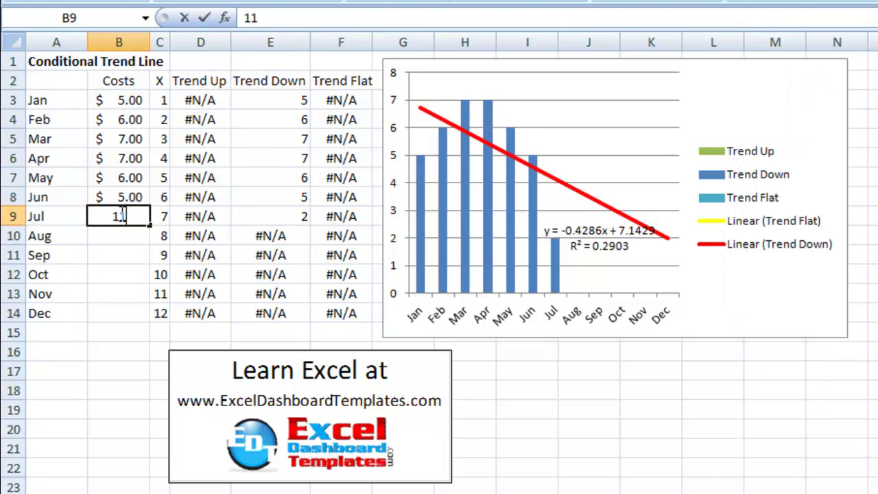
{"action": "key", "text": "Return"}
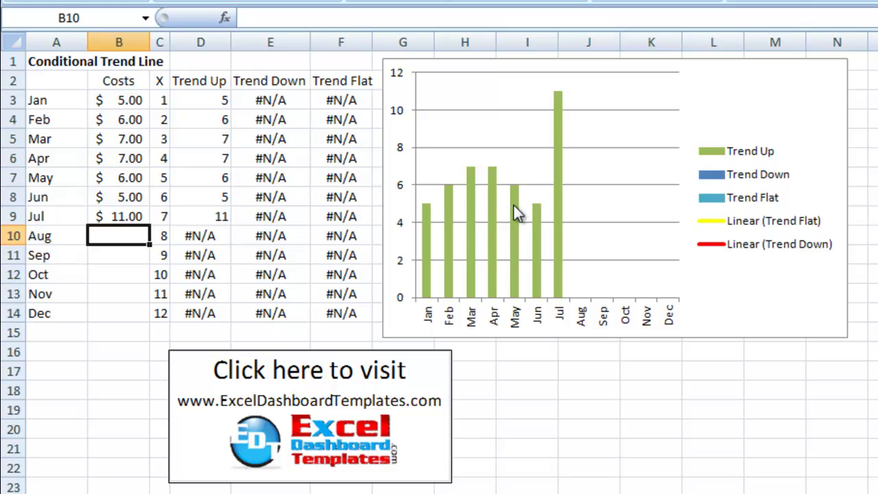
Give the Trend Up bars a solid blue fill
{"action": "left_click", "coordinate": [469, 207]}
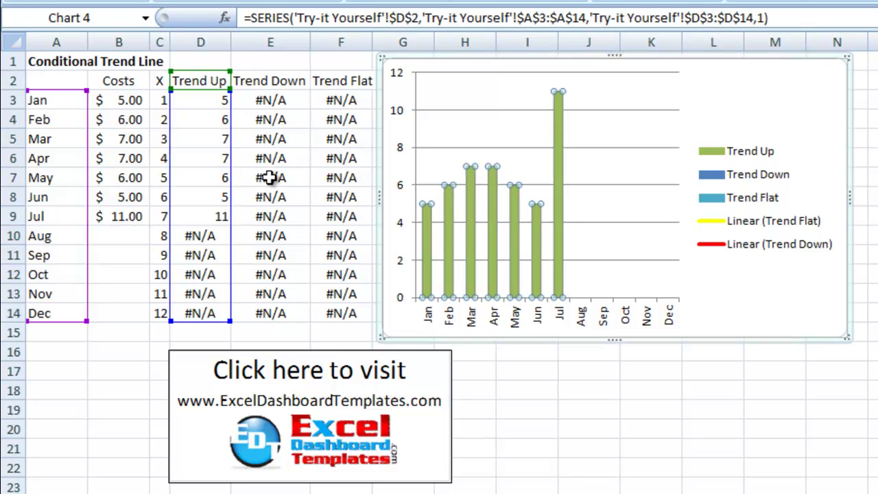
{"action": "right_click", "coordinate": [448, 273]}
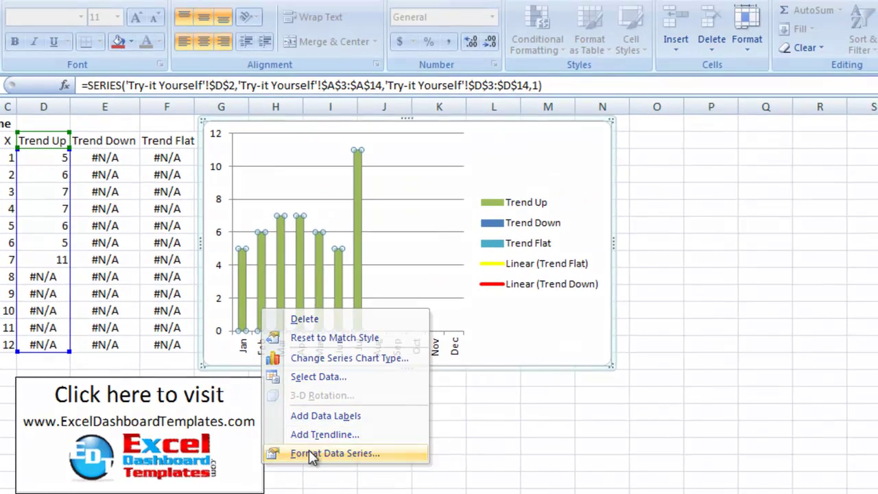
{"action": "left_click", "coordinate": [311, 456]}
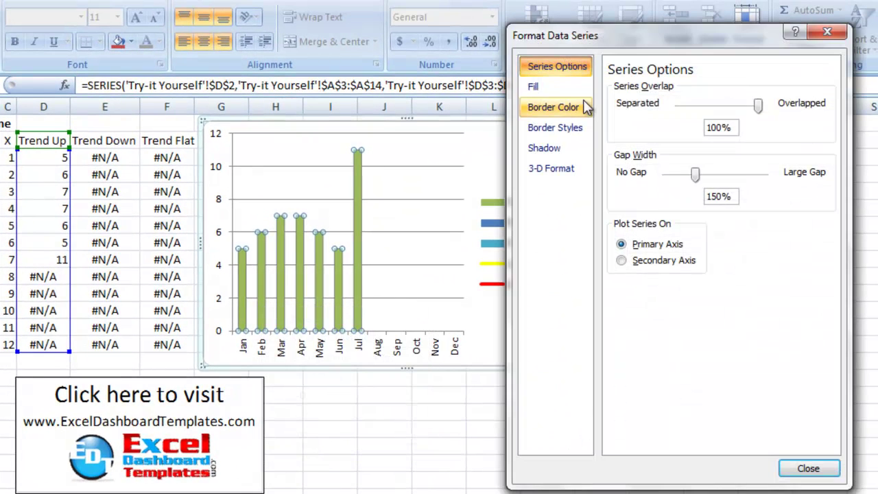
{"action": "left_click", "coordinate": [535, 86]}
{"action": "left_click", "coordinate": [630, 105]}
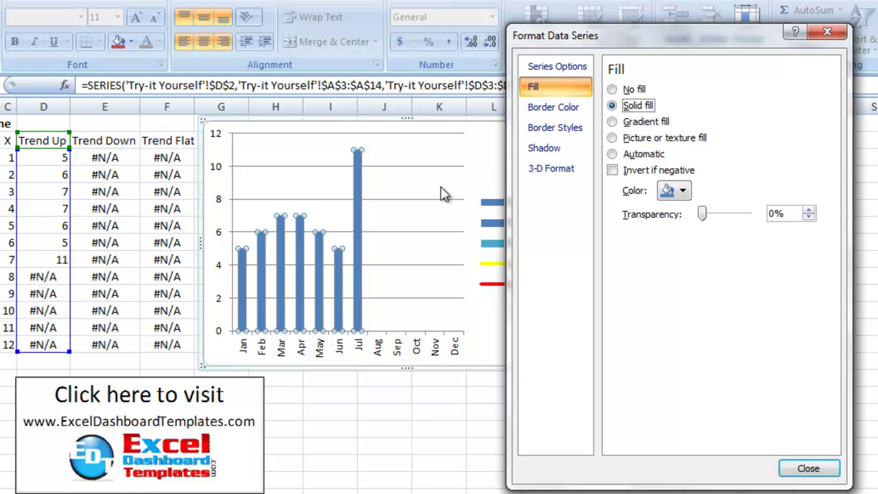
Add a linear trendline to Trend Up showing its equation and R² value
{"action": "right_click", "coordinate": [357, 253]}
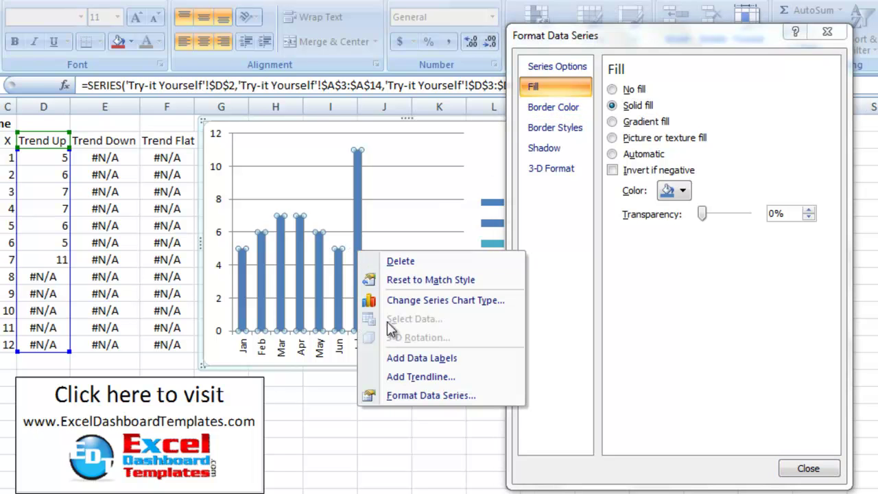
{"action": "left_click", "coordinate": [403, 379]}
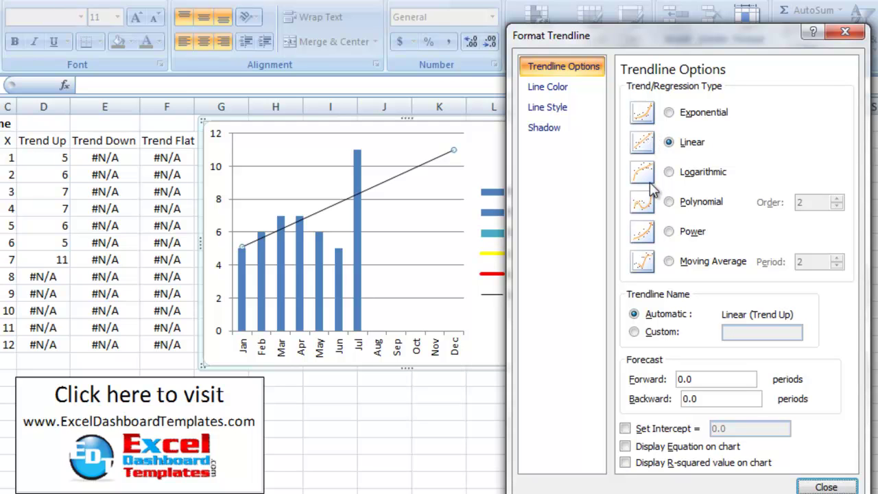
{"action": "left_click", "coordinate": [649, 446]}
{"action": "left_click", "coordinate": [649, 463]}
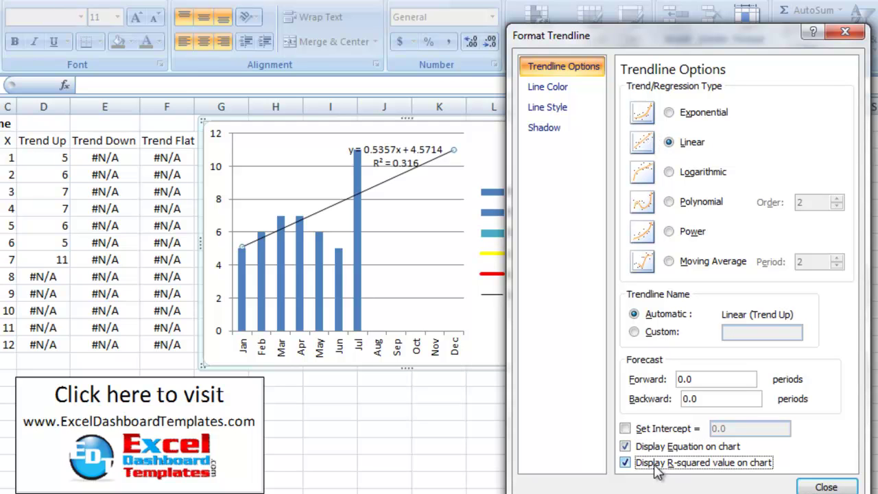
Make the Trend Up trendline a solid green line 3 pt wide
{"action": "left_click", "coordinate": [560, 89]}
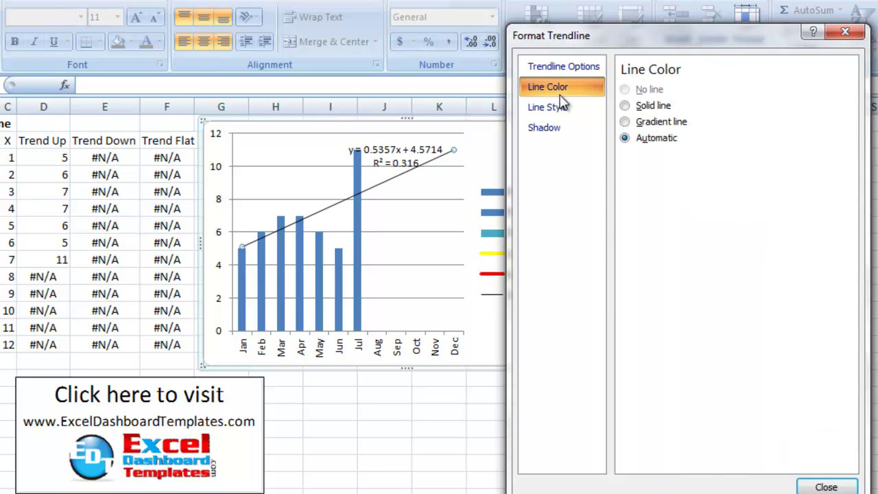
{"action": "left_click", "coordinate": [660, 107]}
{"action": "left_click", "coordinate": [689, 160]}
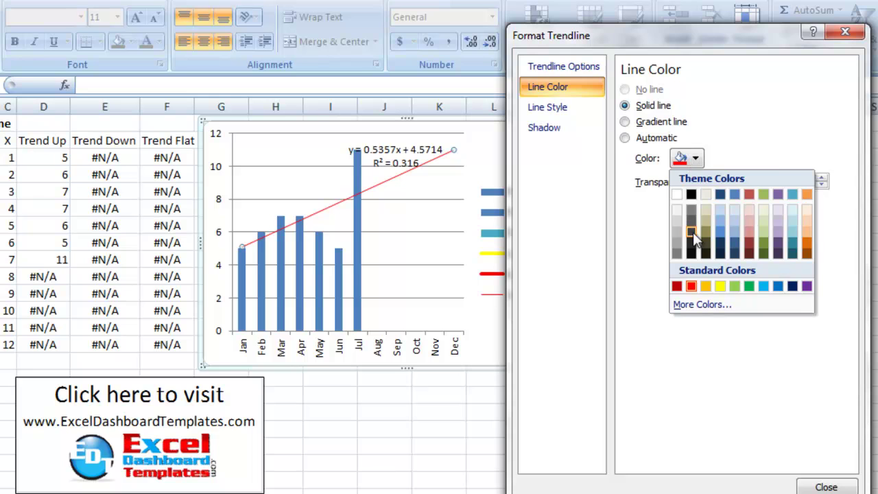
{"action": "left_click", "coordinate": [750, 287]}
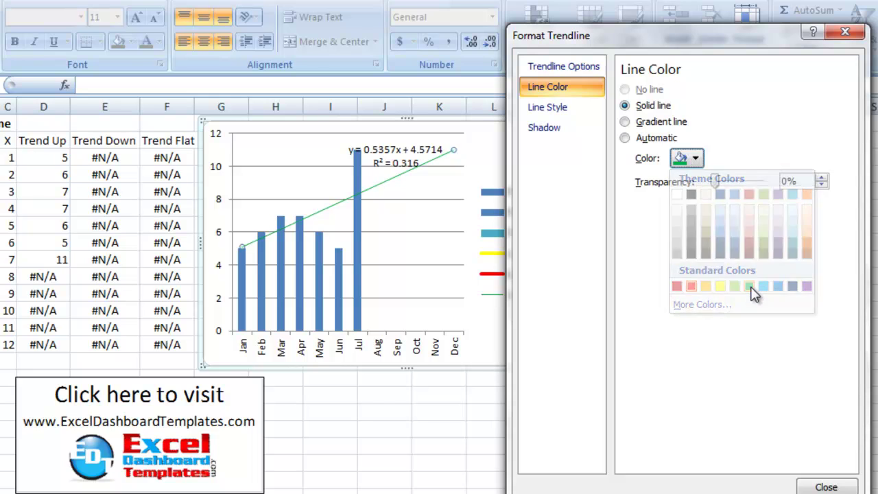
{"action": "left_click", "coordinate": [581, 110]}
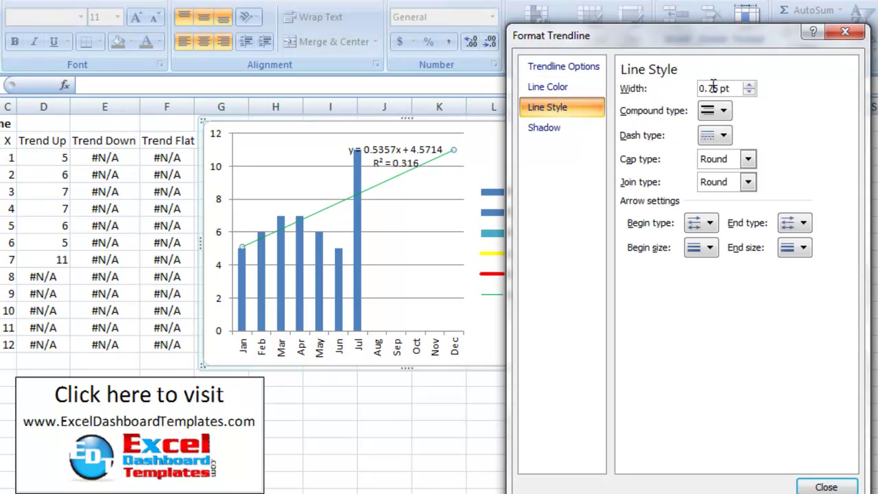
{"action": "left_click_drag", "start_coordinate": [720, 88], "coordinate": [624, 96]}
{"action": "type", "text": "3"}
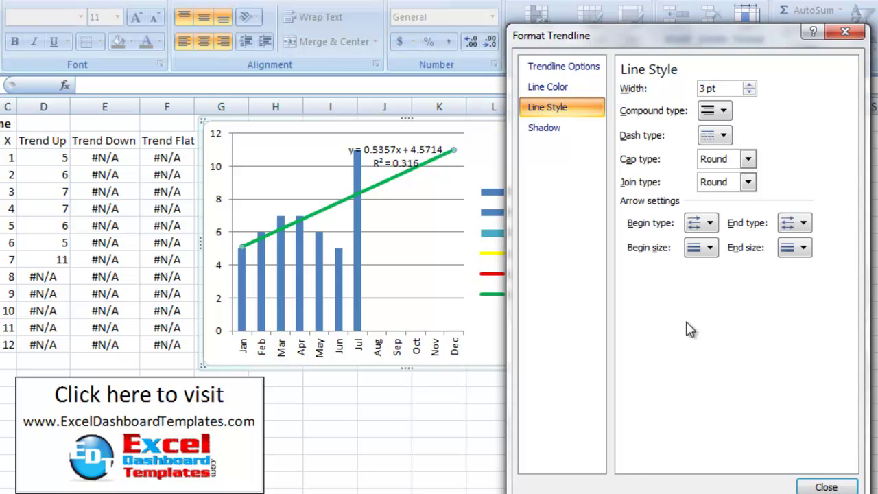
{"action": "left_click", "coordinate": [816, 484]}
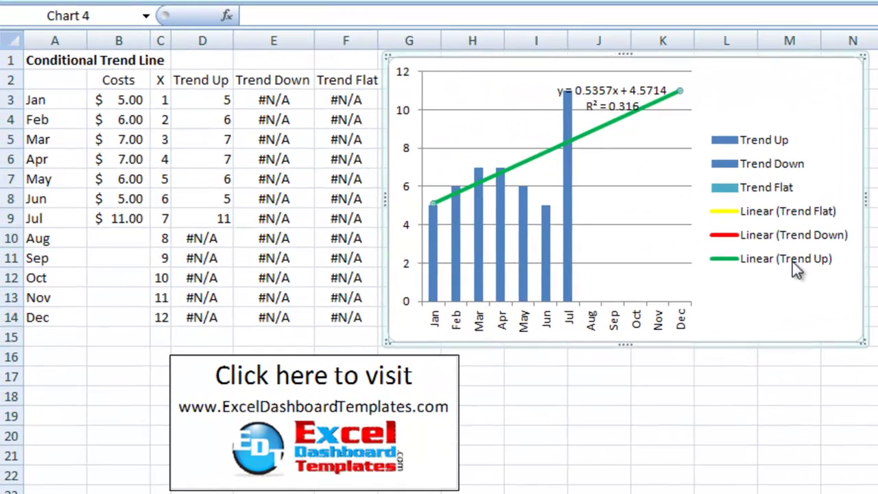
Clear July's cost in B9 to show the yellow flat trendline, and delete the chart legend
{"action": "left_click", "coordinate": [142, 213]}
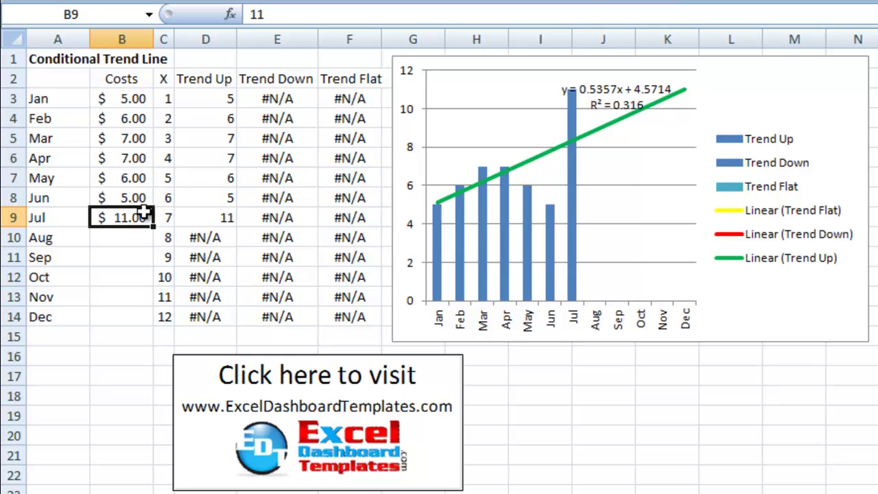
{"action": "key", "text": "Delete"}
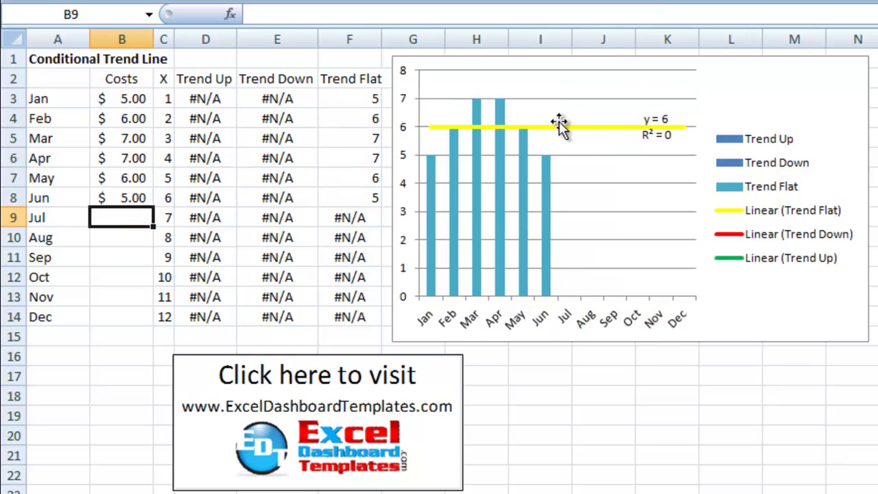
{"action": "left_click", "coordinate": [761, 214]}
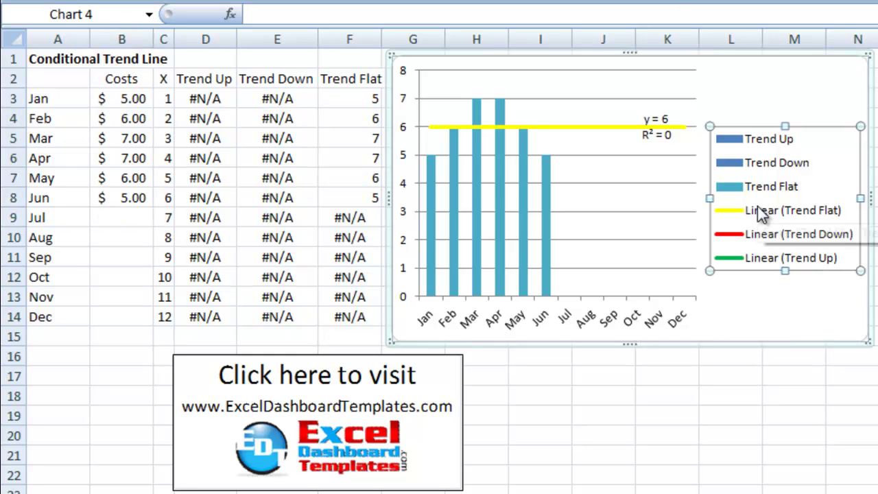
{"action": "key", "text": "Delete"}
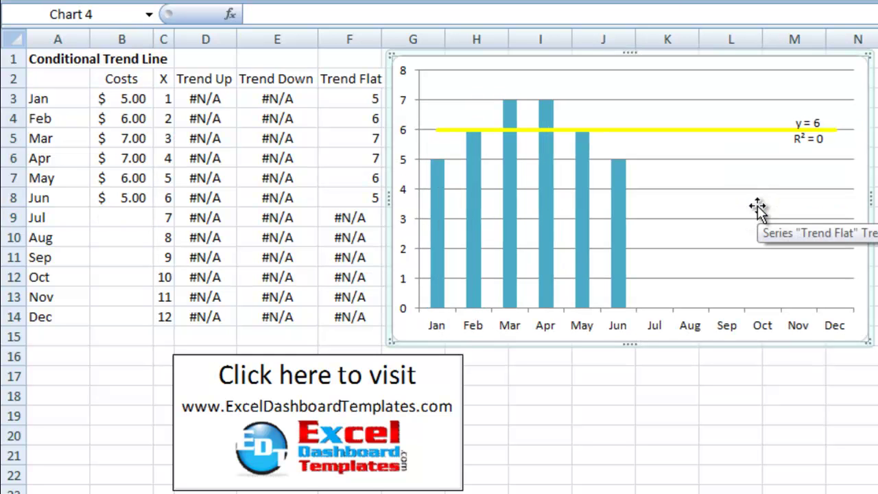
Enter 11 in B9 for a green rising trendline, then change it to 2 for red falling
{"action": "left_click", "coordinate": [133, 201]}
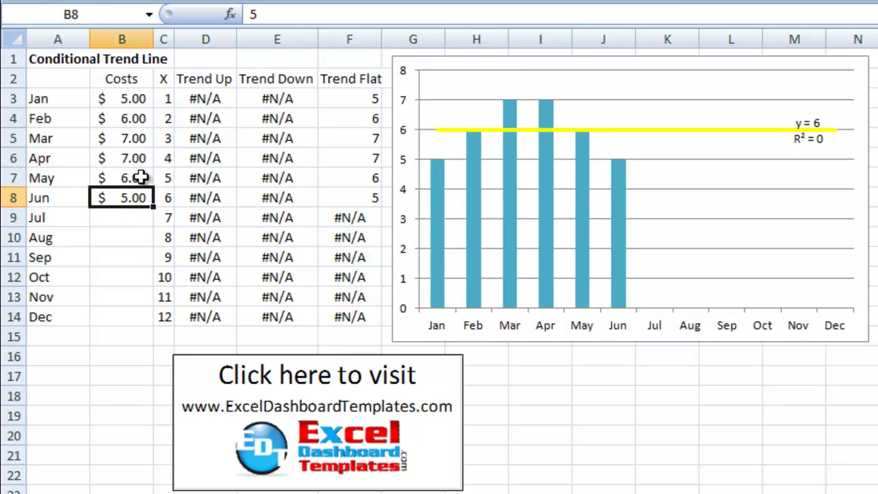
{"action": "left_click", "coordinate": [121, 216]}
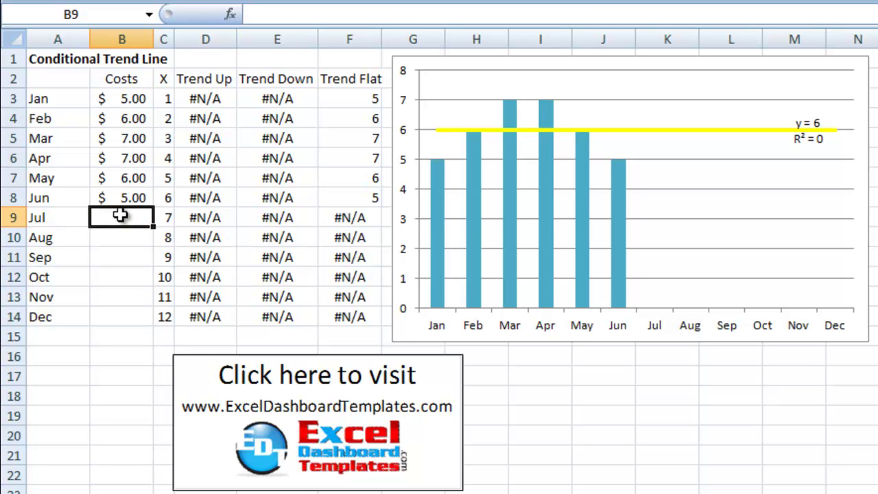
{"action": "type", "text": "11"}
{"action": "key", "text": "Return"}
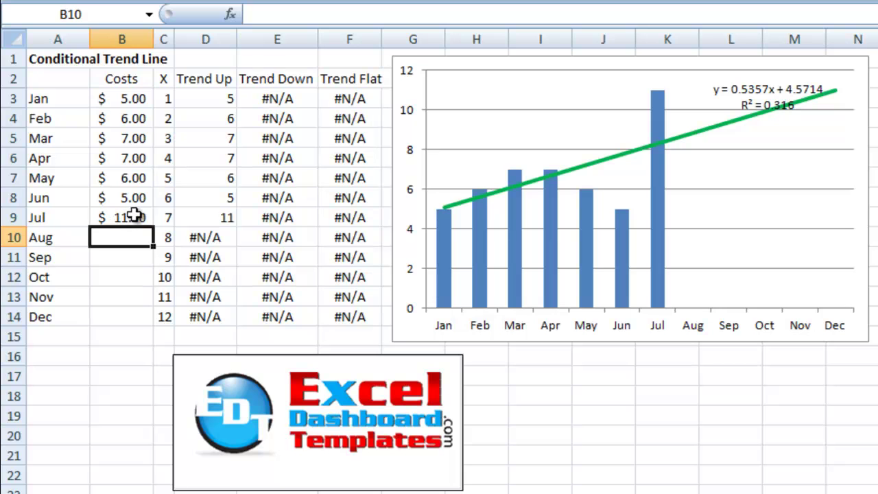
{"action": "left_click", "coordinate": [134, 215]}
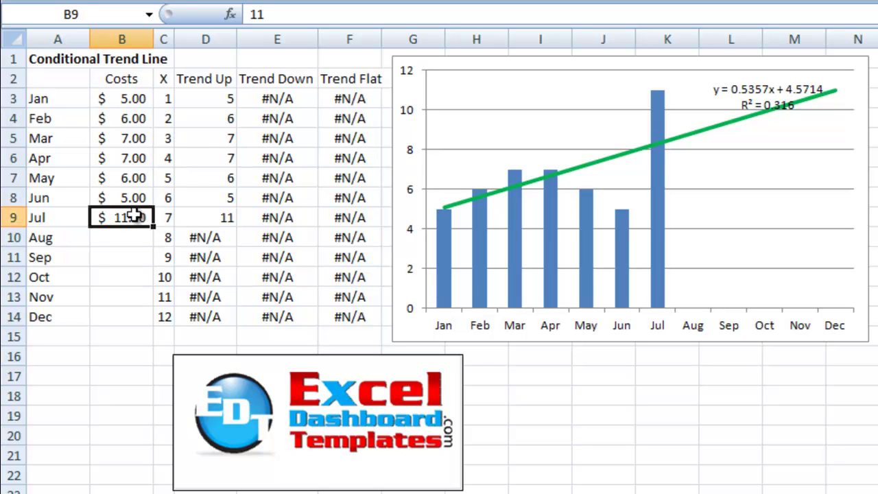
{"action": "type", "text": "2"}
{"action": "key", "text": "Return"}
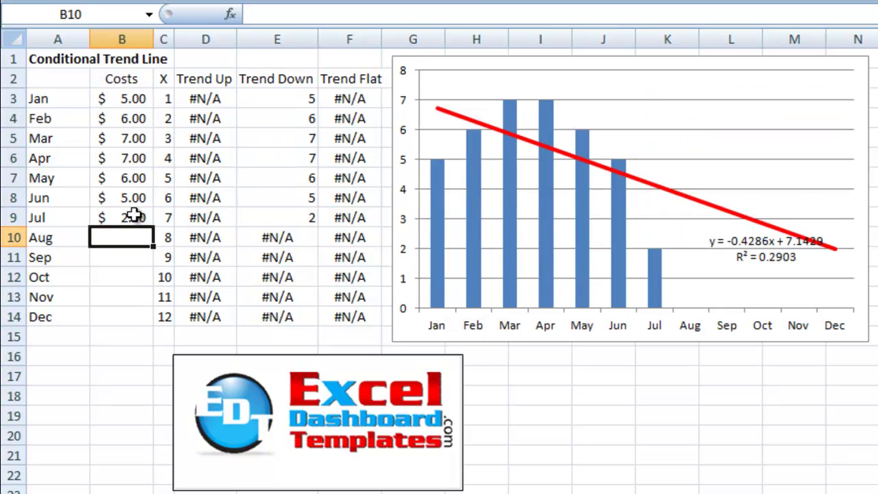
{"action": "left_click", "coordinate": [204, 100]}
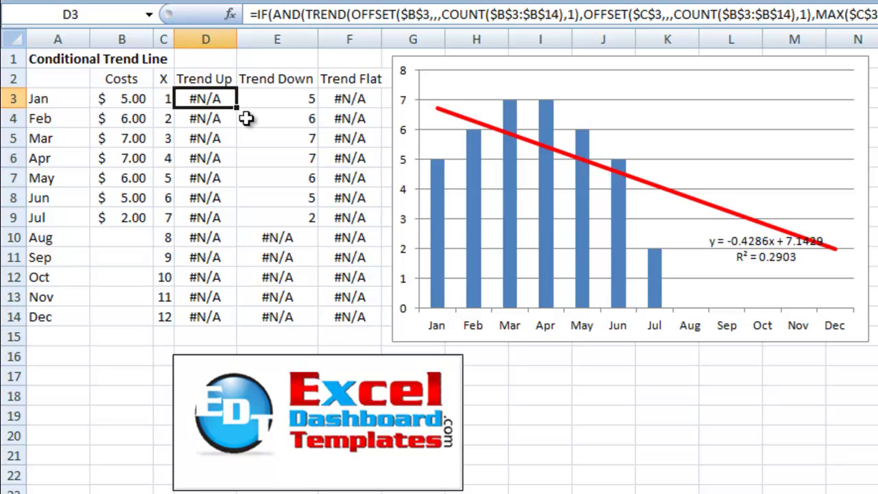
{"action": "left_click", "coordinate": [290, 100]}
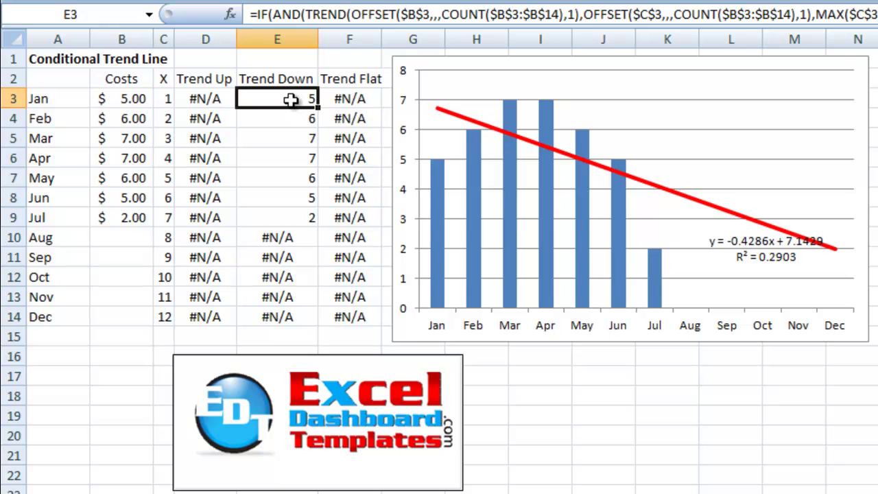
{"action": "left_click", "coordinate": [287, 237]}
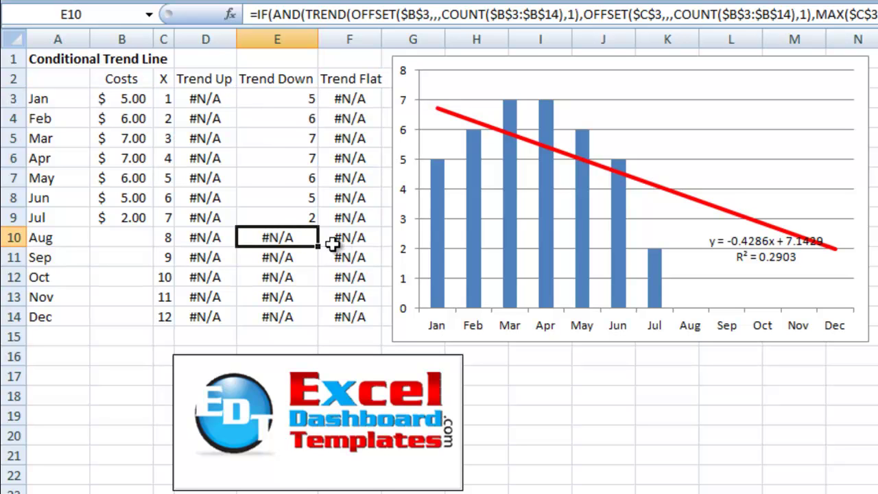